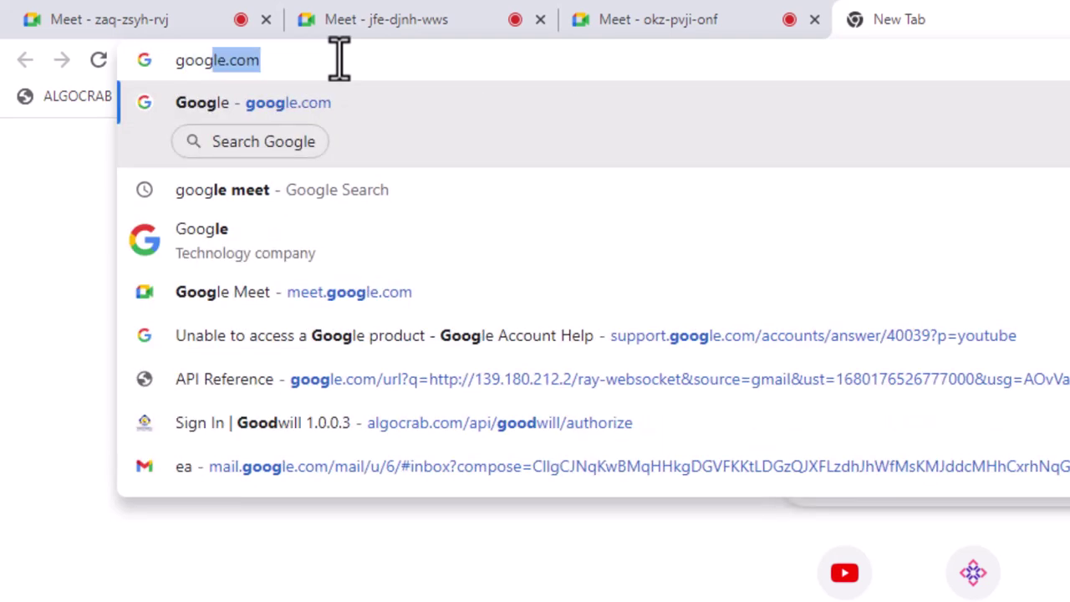
Load google.com in the new Chrome tab.
{"action": "key", "text": "Return"}
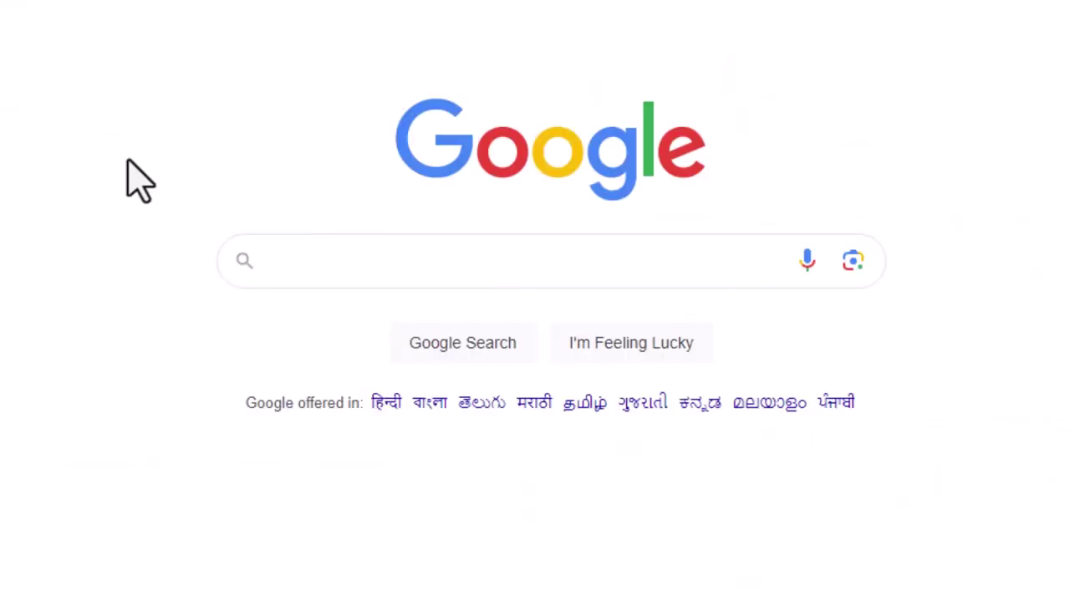
Search Google for 'algo crab' and open the Algocrab website from the results.
{"action": "type", "text": "algo crab"}
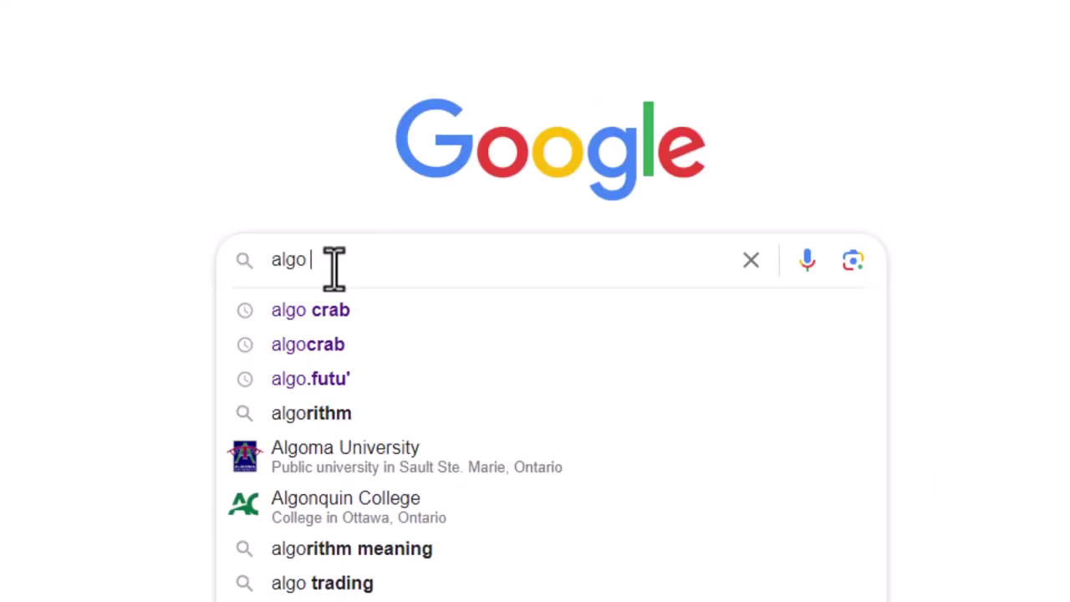
{"action": "key", "text": "Return"}
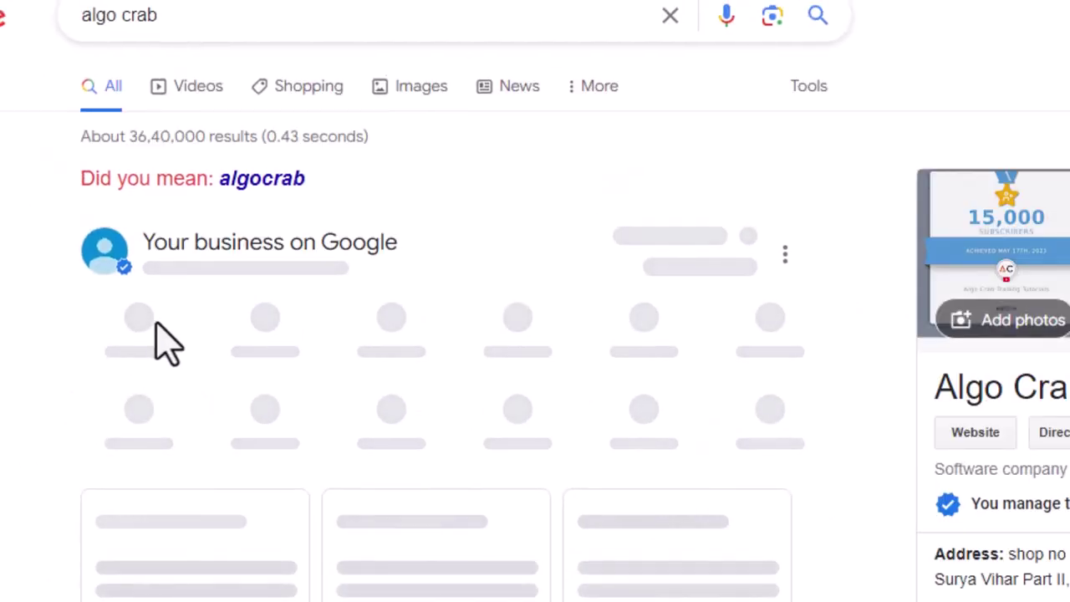
{"action": "scroll", "coordinate": [334, 318], "scroll_direction": "down", "scroll_amount": 10}
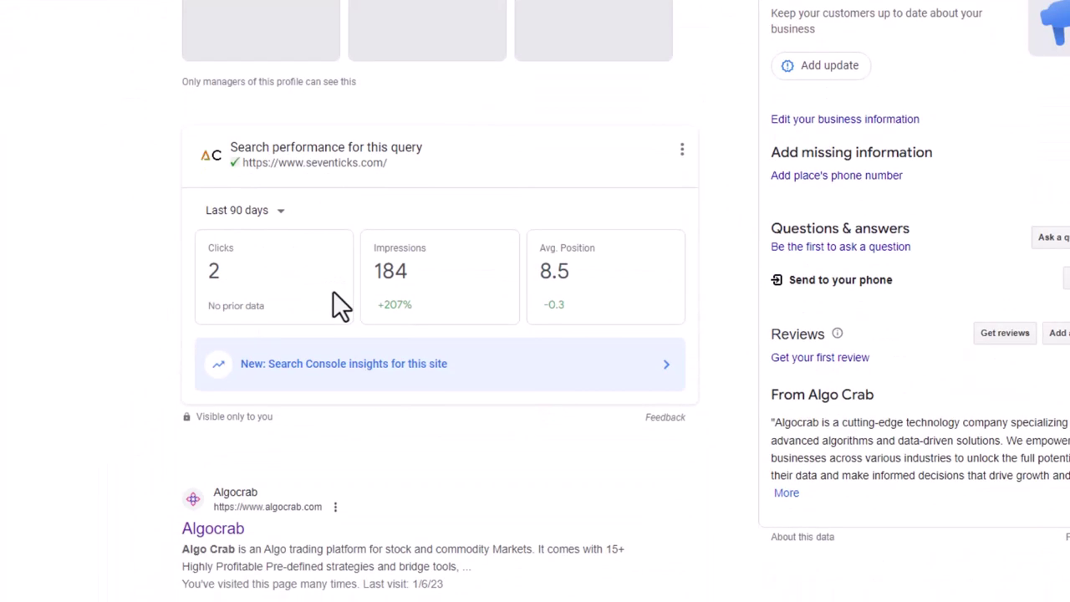
{"action": "left_click", "coordinate": [213, 367]}
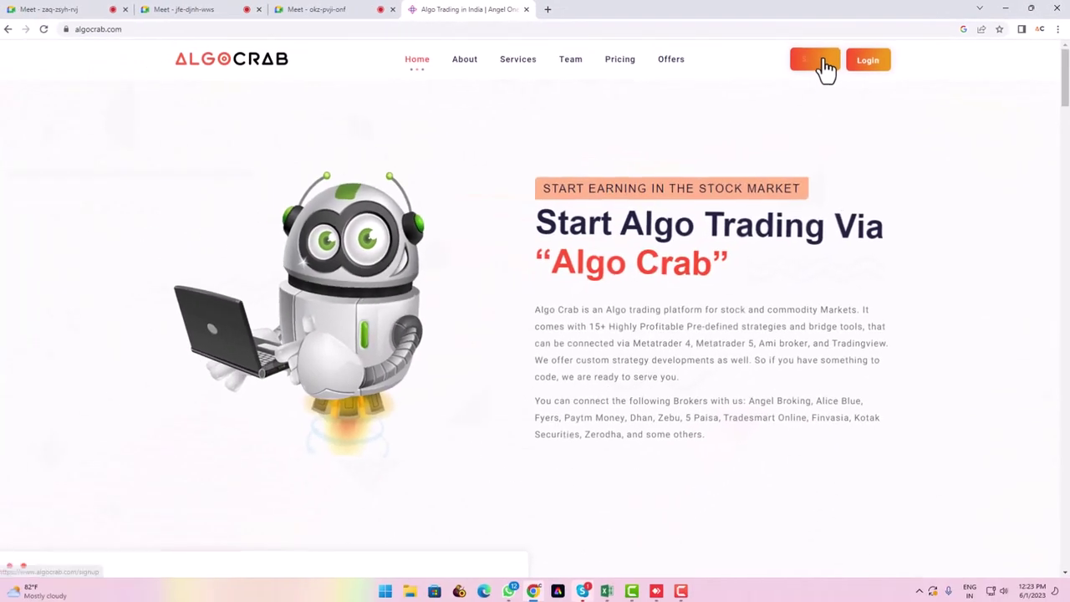
Open the AlgoCrab signup form and enter the account holder's name and saved e-mail address.
{"action": "left_click", "coordinate": [824, 59]}
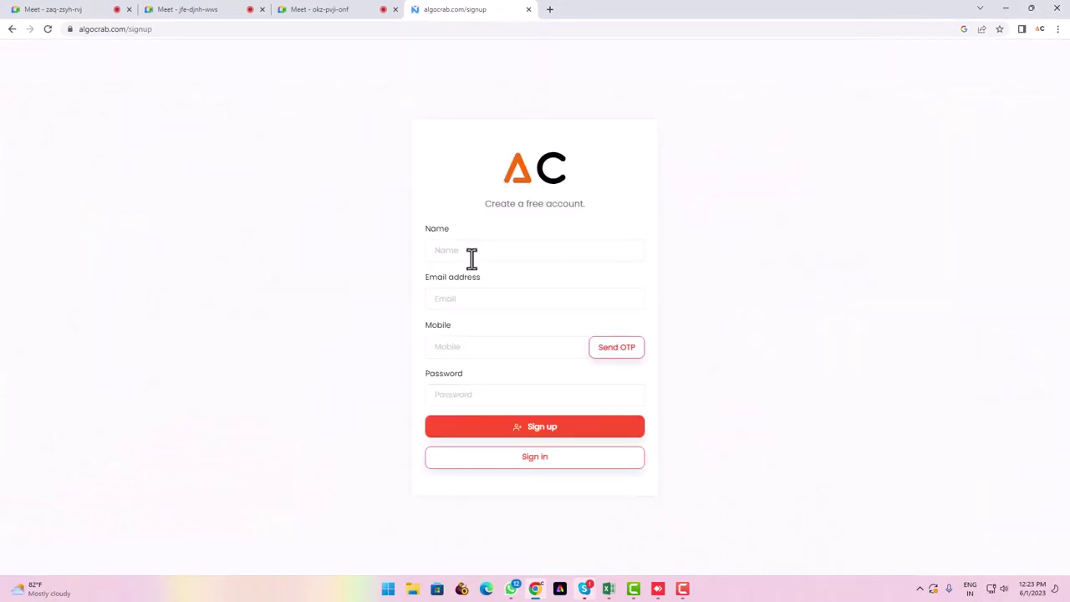
{"action": "left_click", "coordinate": [472, 251]}
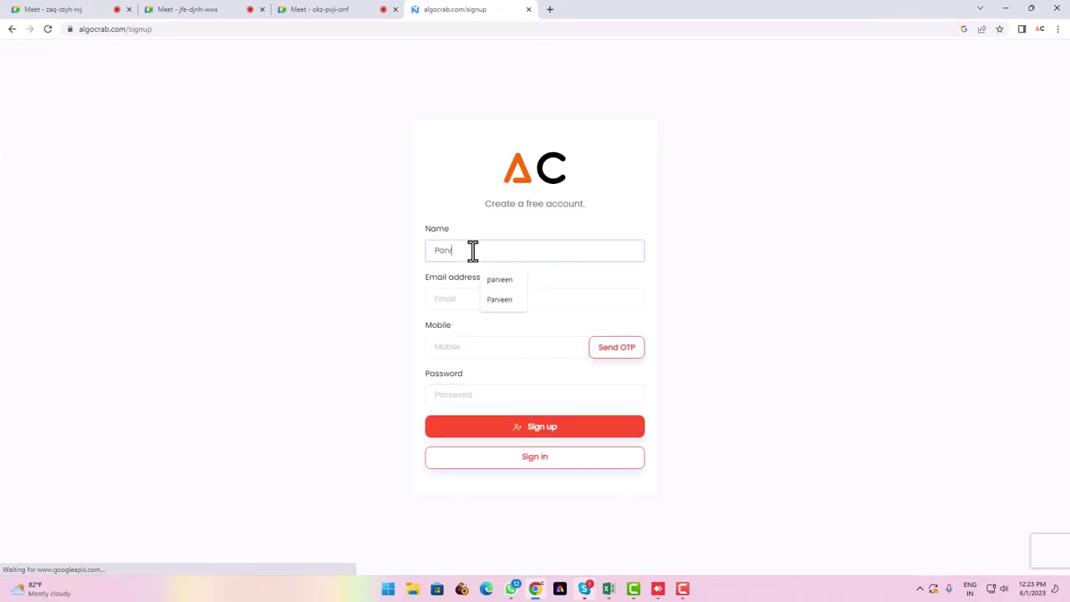
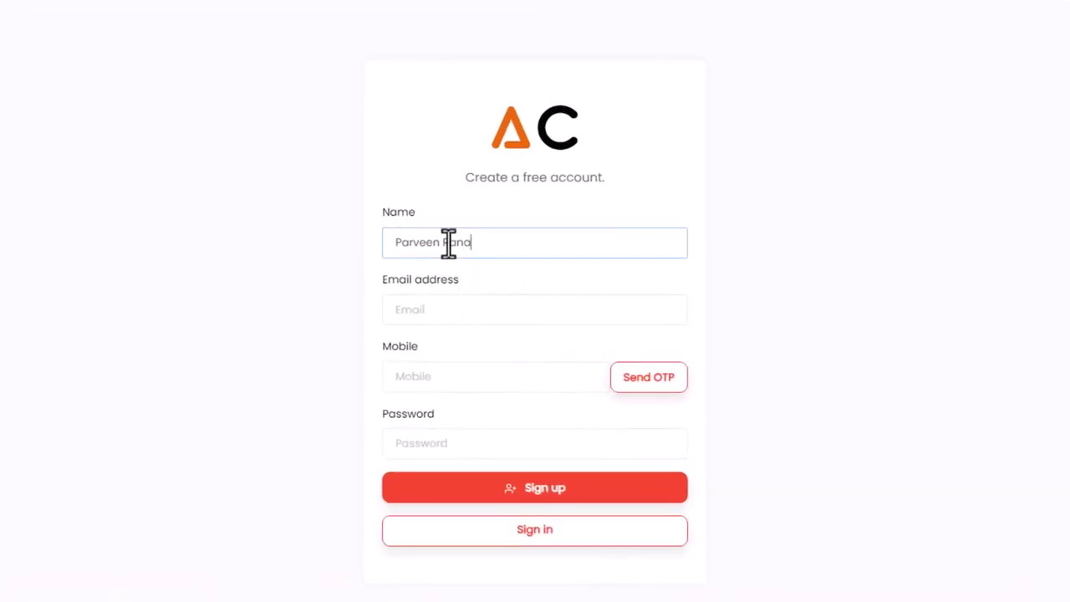
{"action": "key", "text": "Tab"}
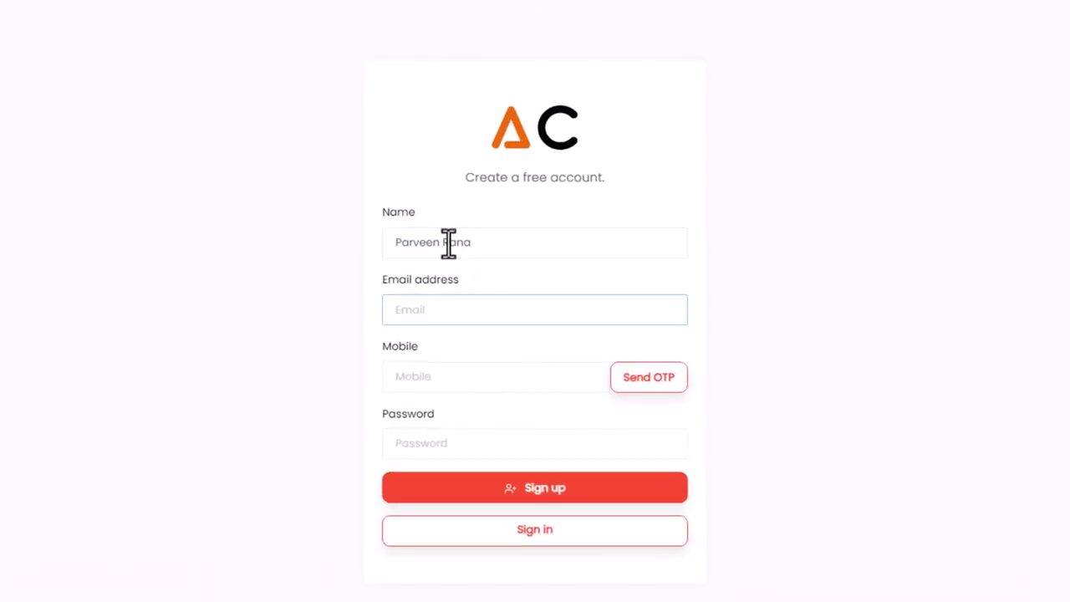
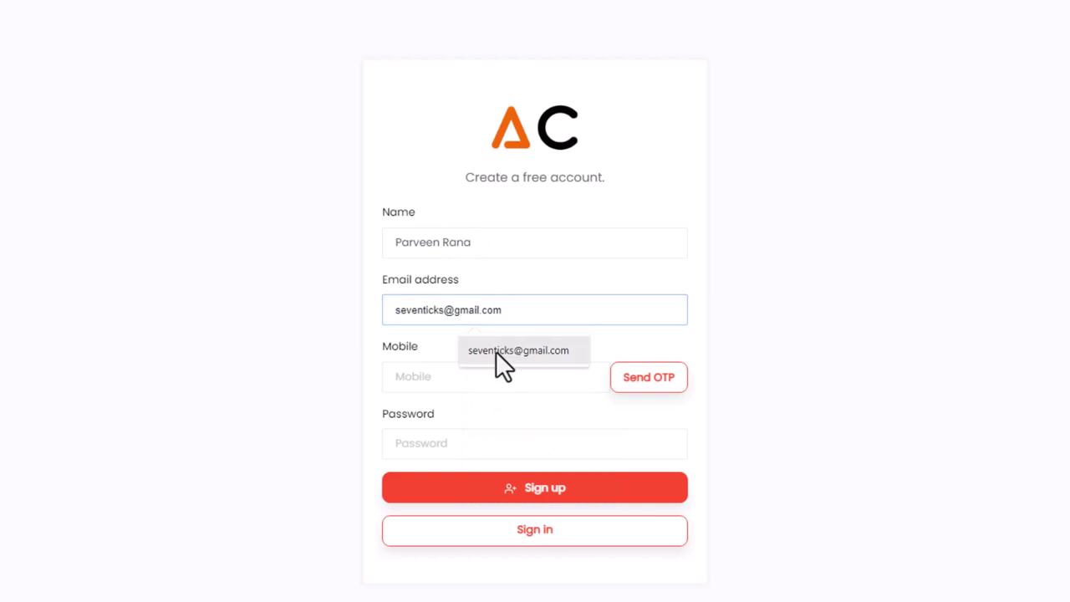
{"action": "left_click", "coordinate": [498, 350]}
Enter the mobile number and request a verification code for it.
{"action": "left_click", "coordinate": [452, 374]}
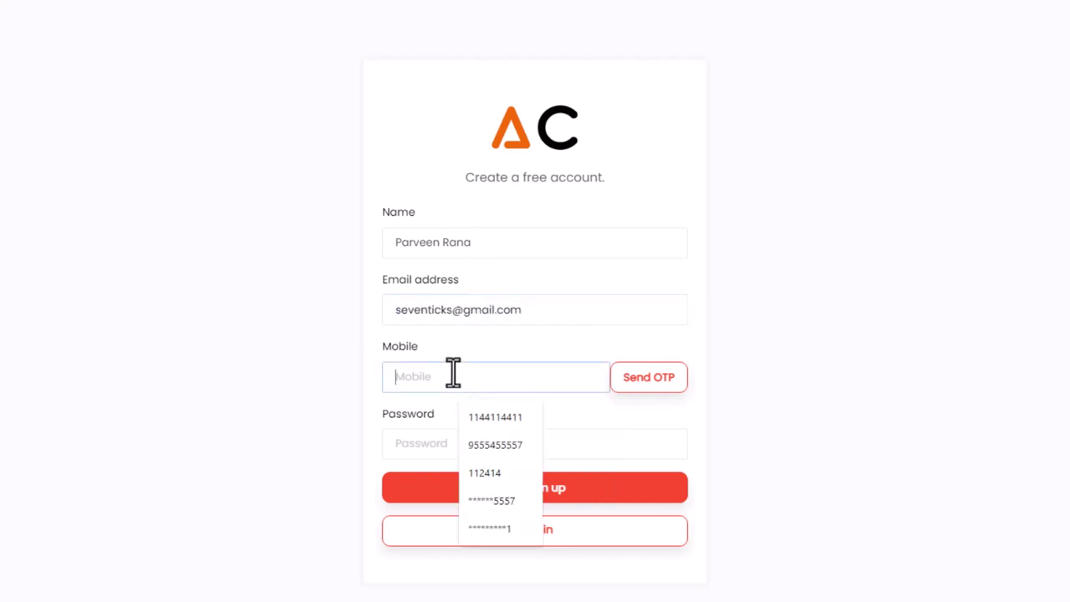
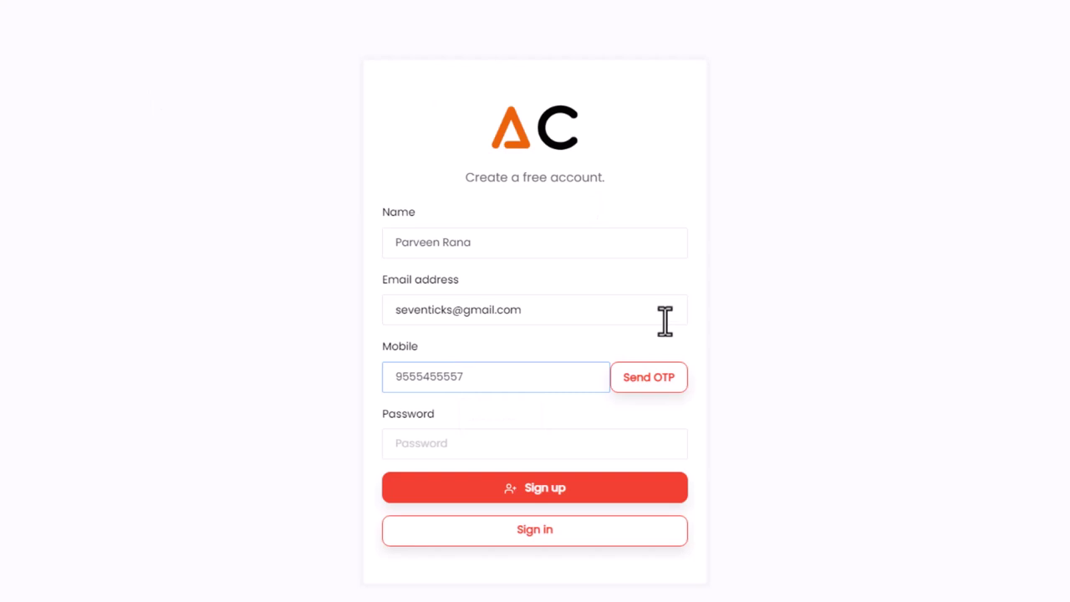
{"action": "left_click", "coordinate": [649, 377]}
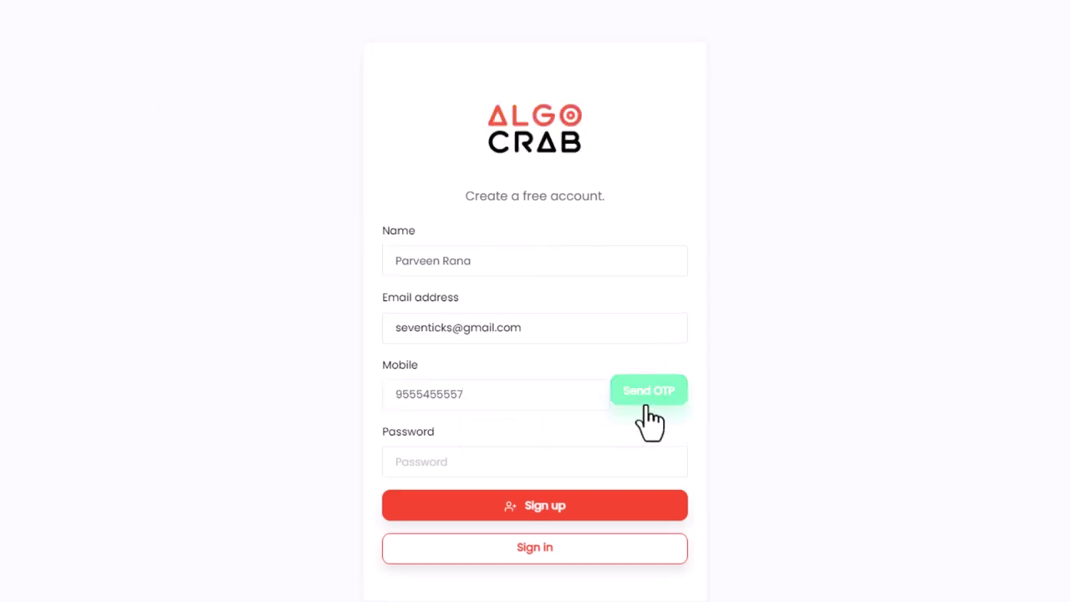
Enter the received verification code and verify the mobile number.
{"action": "left_click", "coordinate": [413, 428]}
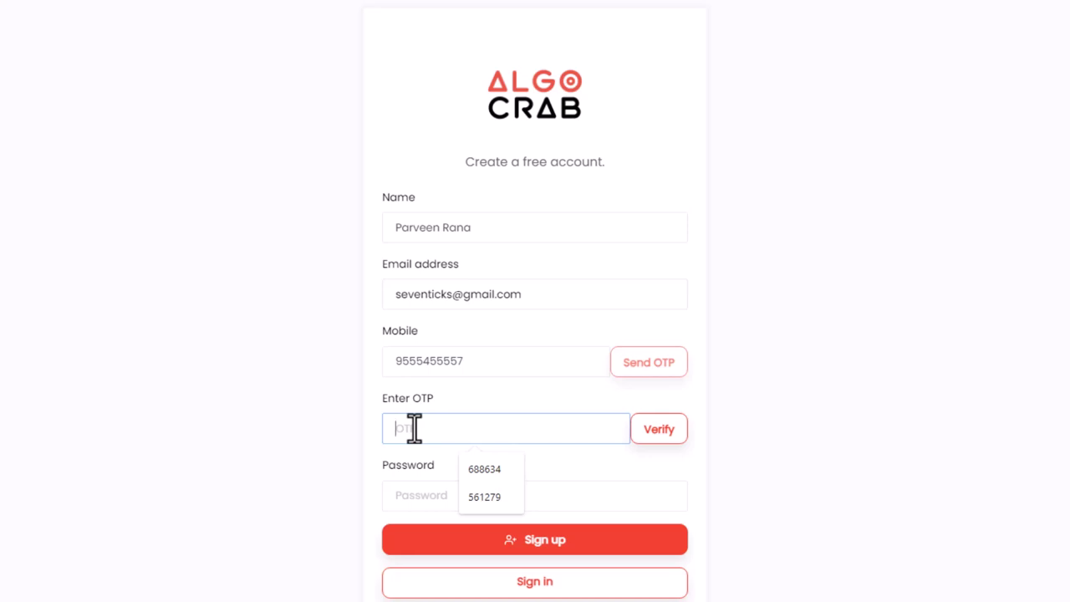
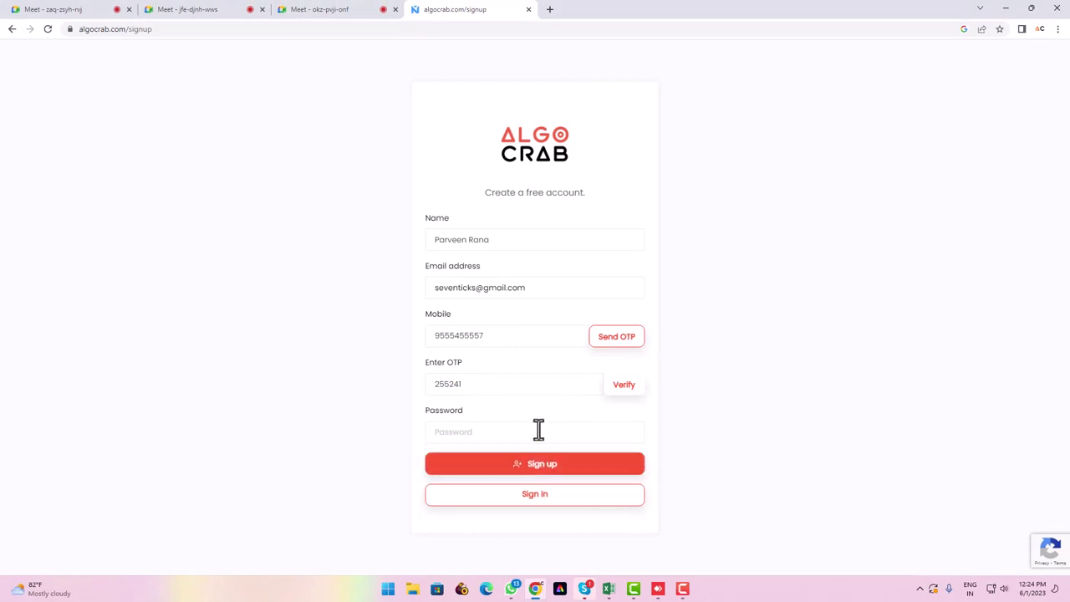
{"action": "left_click", "coordinate": [443, 383]}
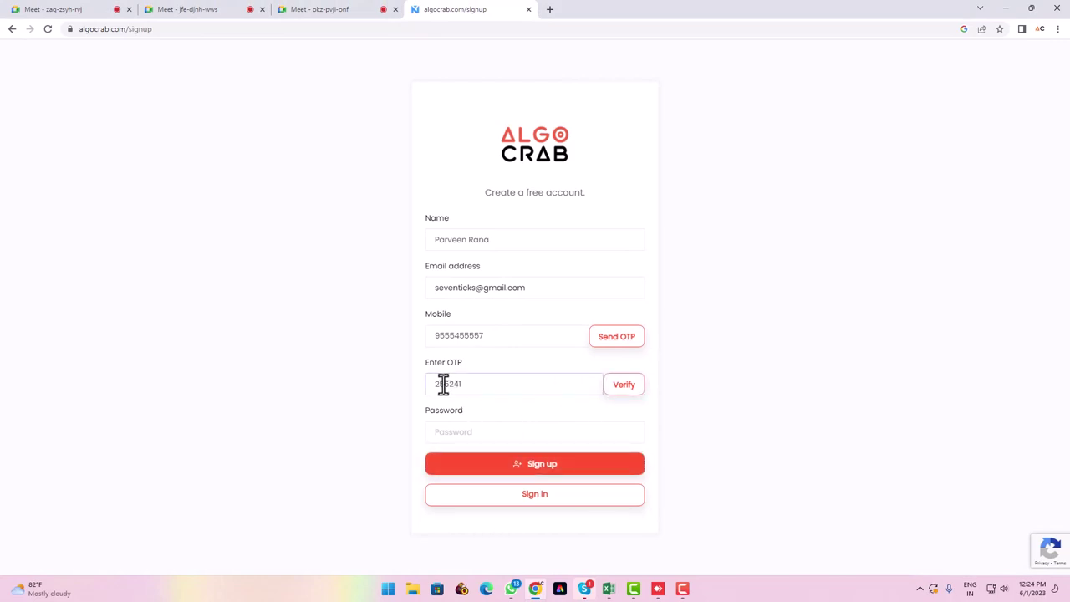
{"action": "left_click", "coordinate": [624, 392]}
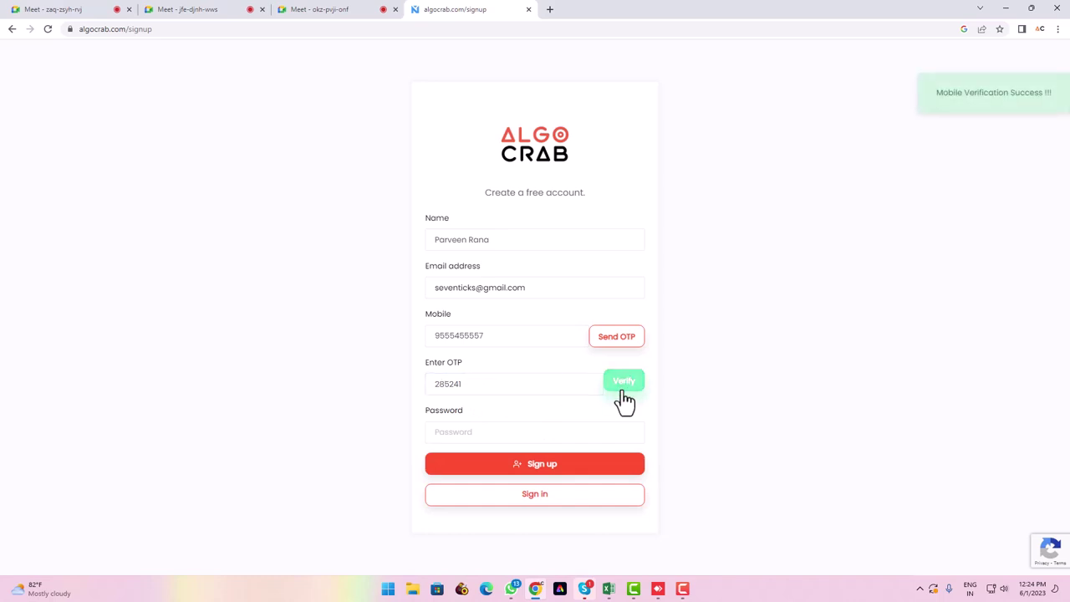
Type the account password and submit the signup form.
{"action": "left_click", "coordinate": [461, 438]}
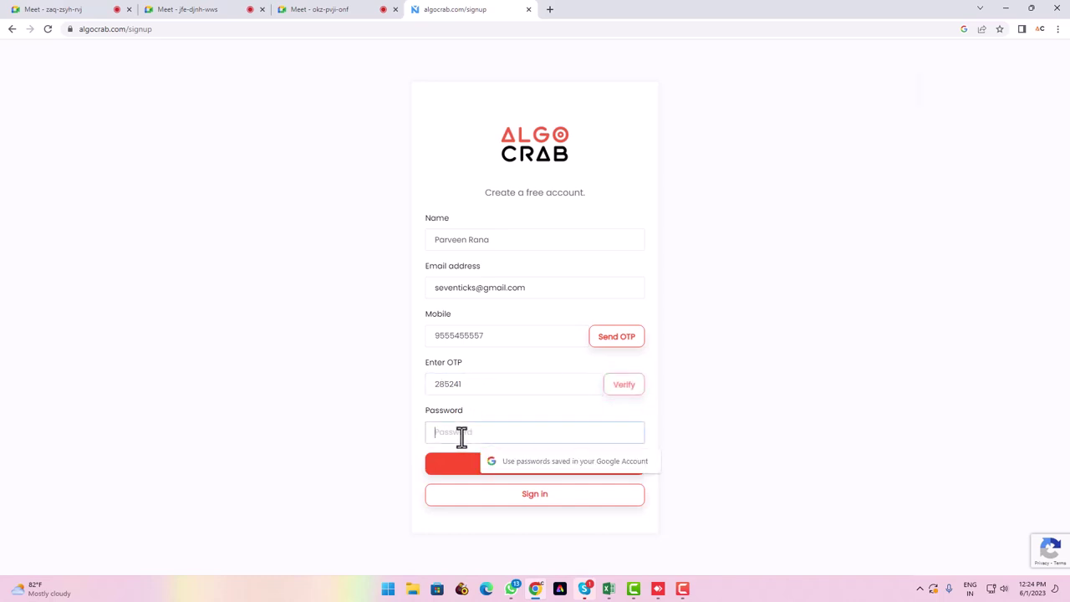
{"action": "type", "text": "••"}
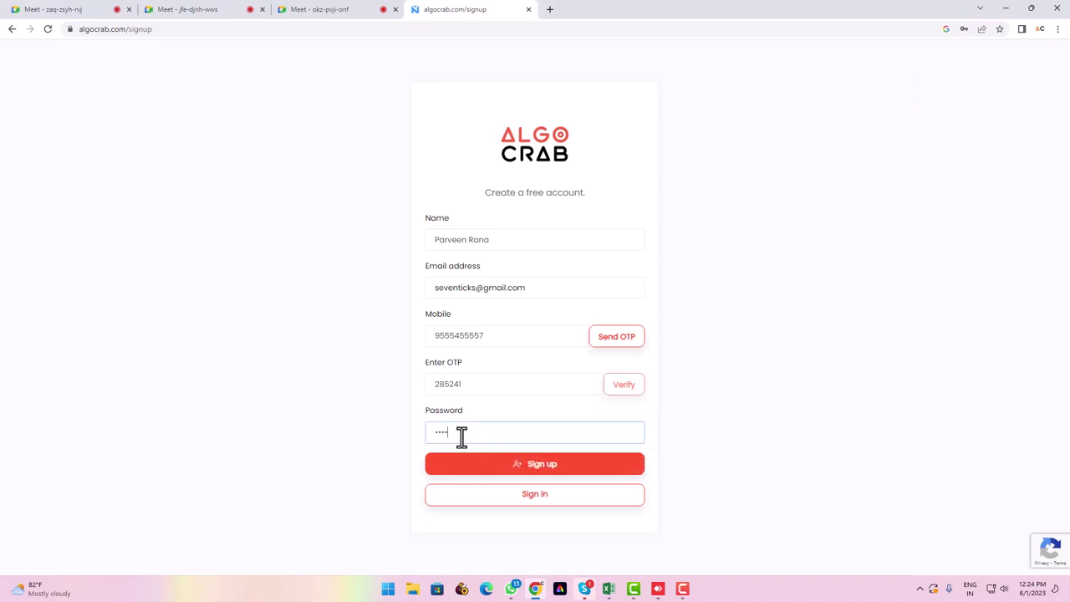
{"action": "left_click", "coordinate": [496, 470]}
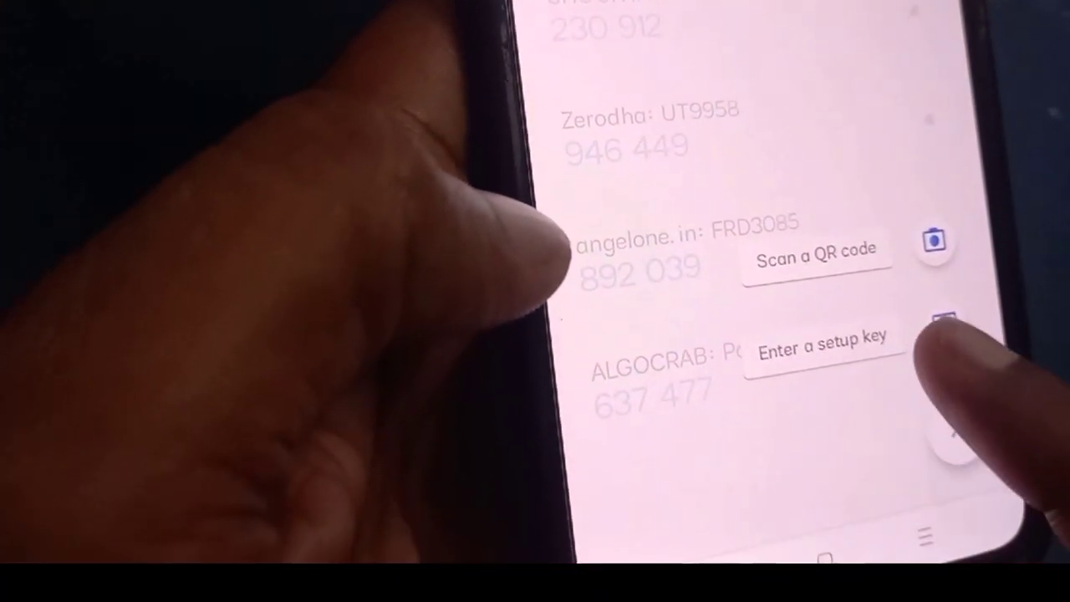
In Google Authenticator, clear the notification and start scanning AlgoCrab's QR code to add the account.
{"action": "left_click", "coordinate": [832, 356]}
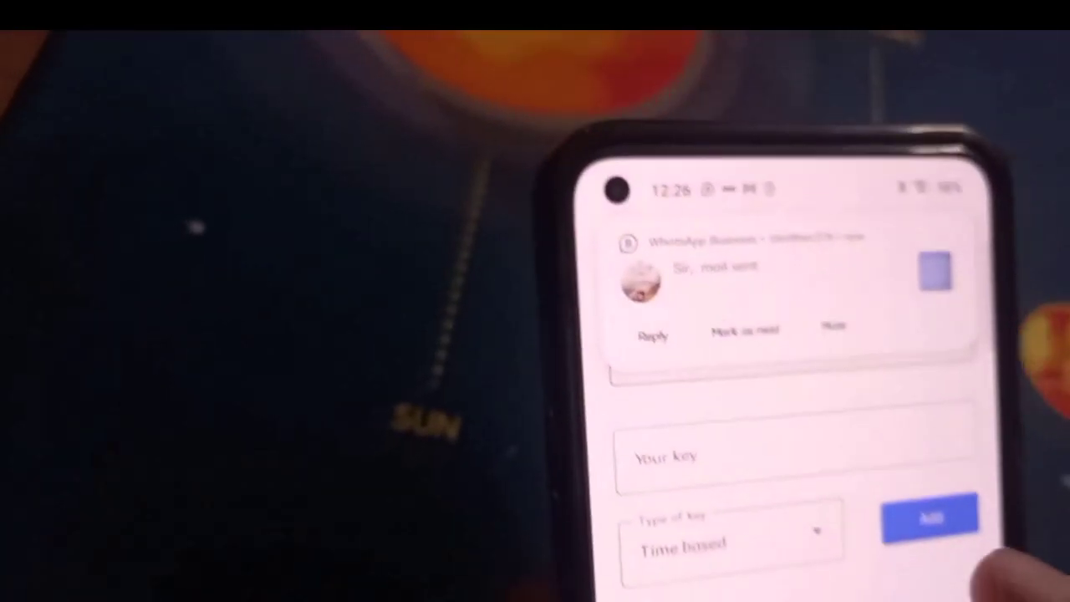
{"action": "left_click_drag", "start_coordinate": [895, 322], "coordinate": [788, 168]}
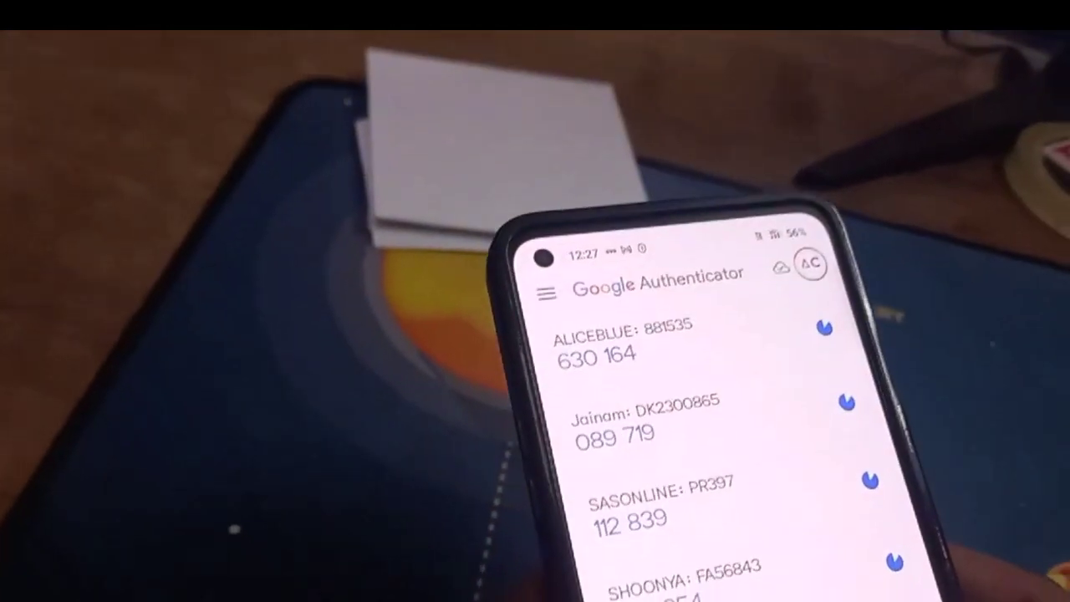
{"action": "scroll", "coordinate": [711, 418], "scroll_direction": "down", "scroll_amount": 5}
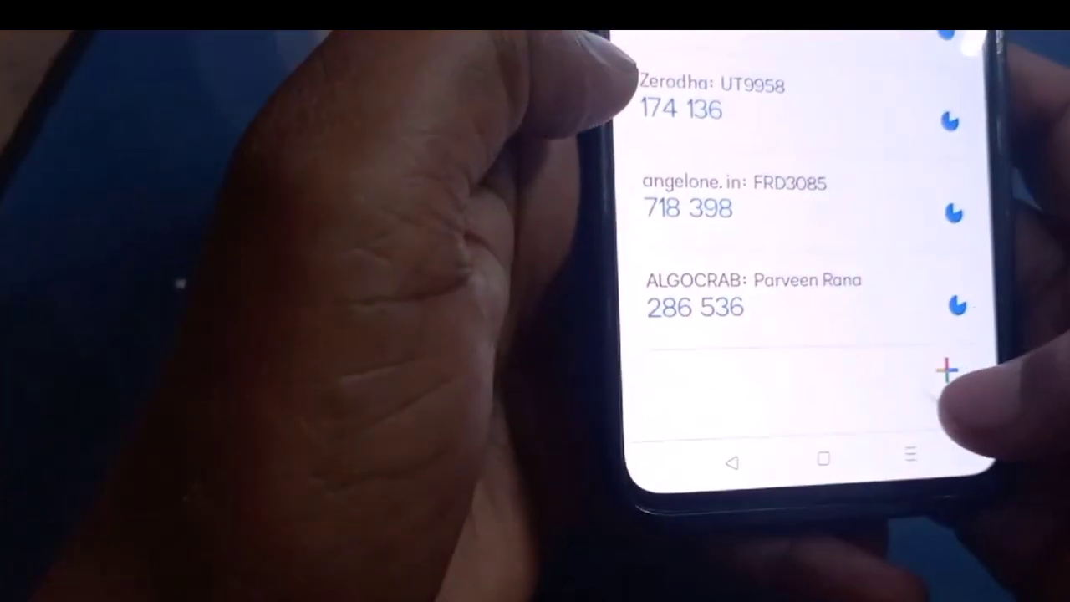
{"action": "left_click", "coordinate": [948, 371]}
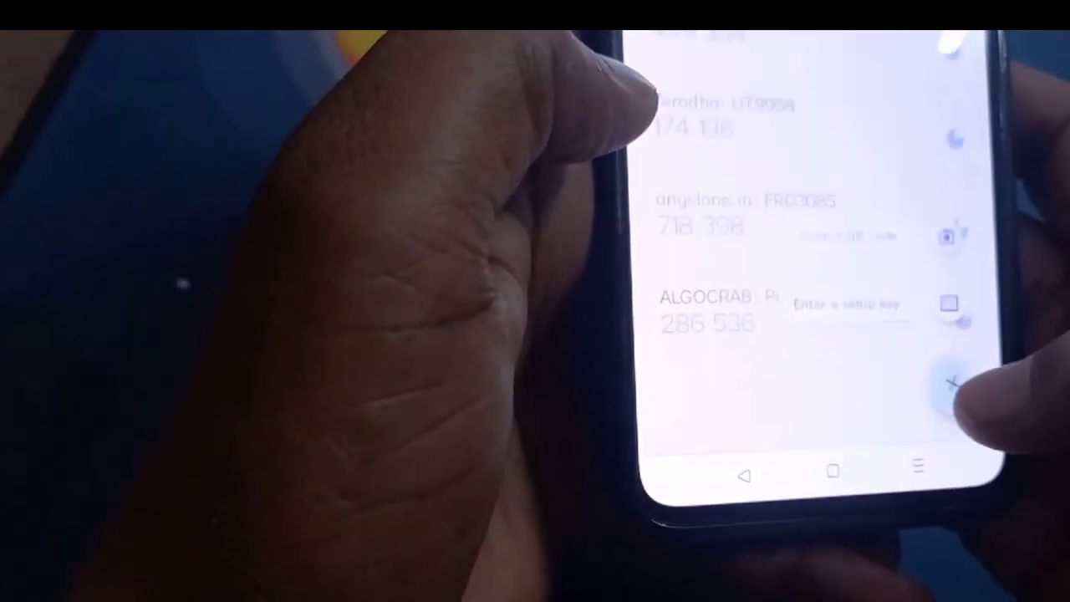
{"action": "left_click", "coordinate": [951, 234]}
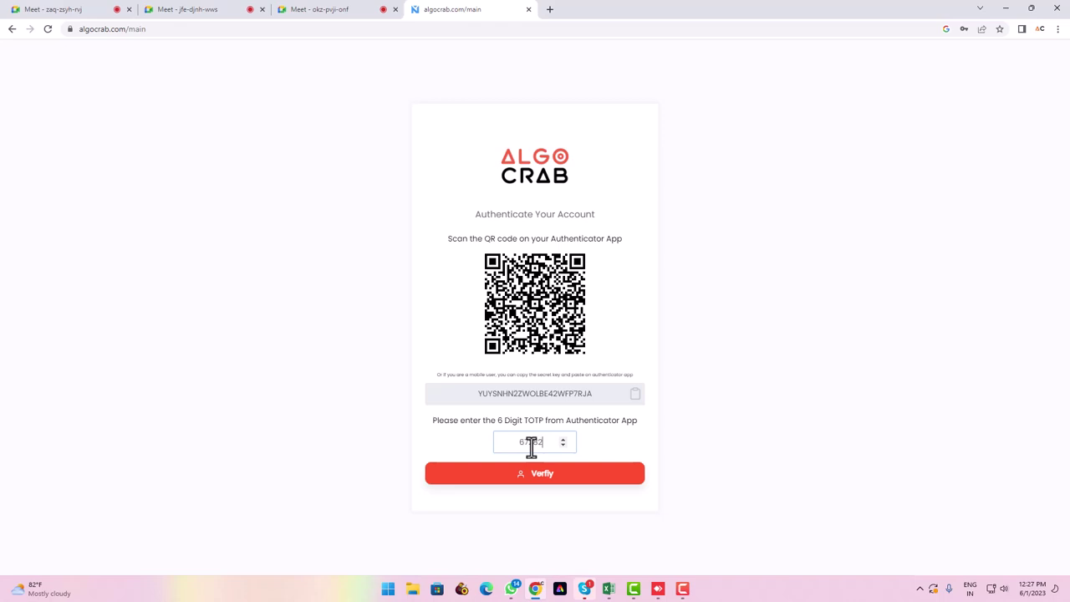
Submit the six-digit authenticator code and confirm to load the account.
{"action": "left_click", "coordinate": [544, 473]}
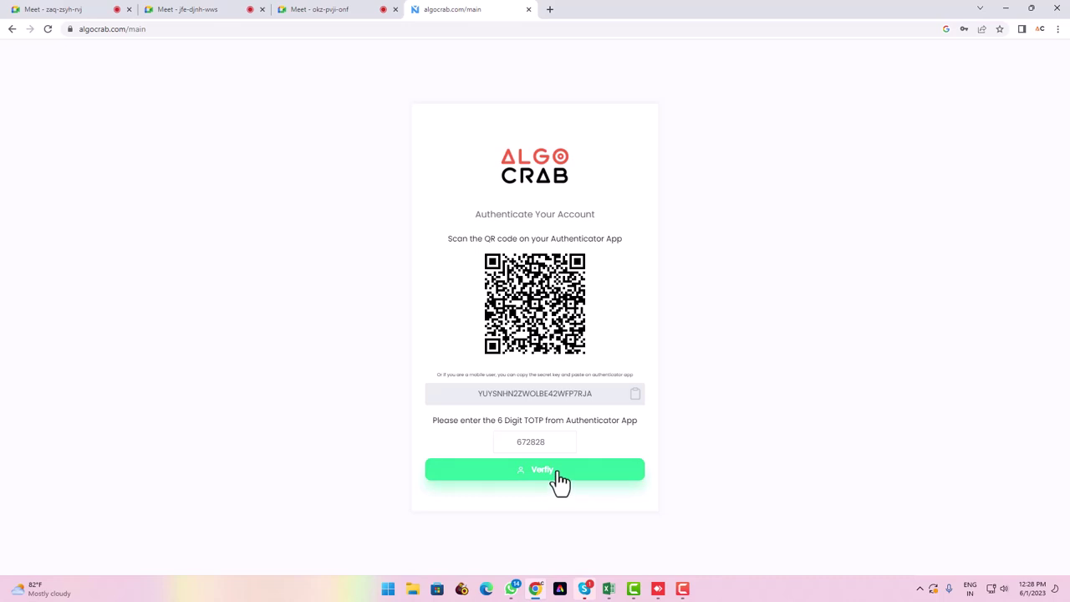
{"action": "left_click", "coordinate": [559, 475]}
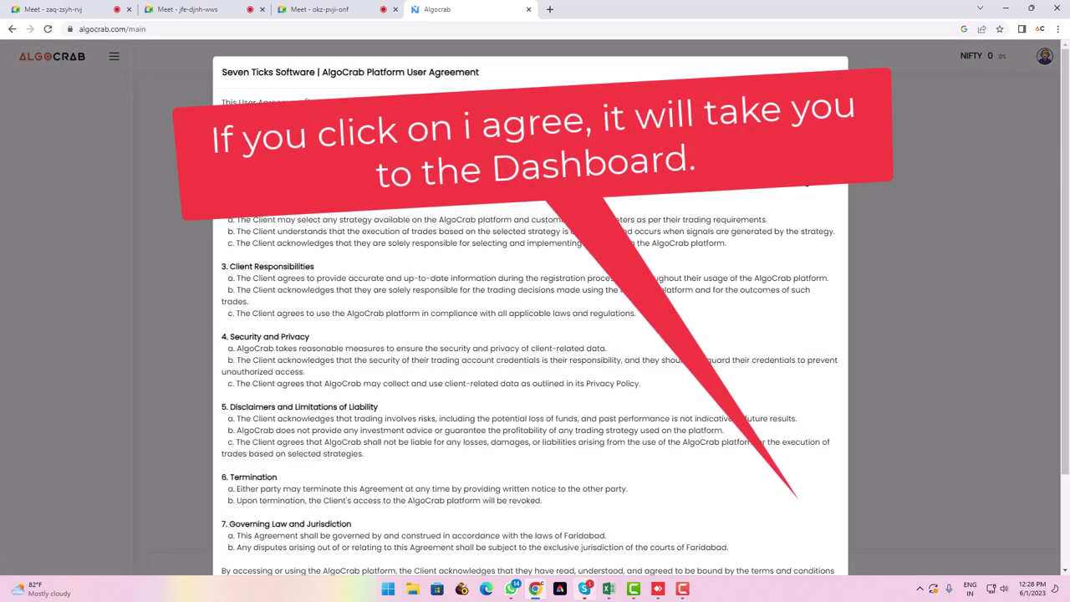
Accept the platform user agreement and the client agreement terms.
{"action": "scroll", "coordinate": [535, 335], "scroll_direction": "down", "scroll_amount": 2}
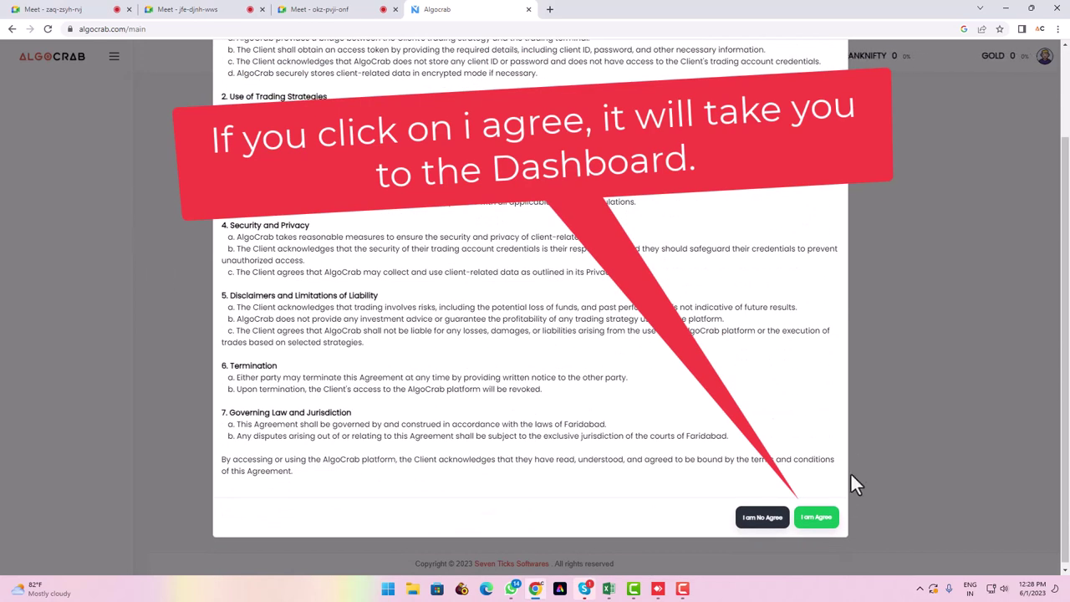
{"action": "left_click", "coordinate": [812, 520]}
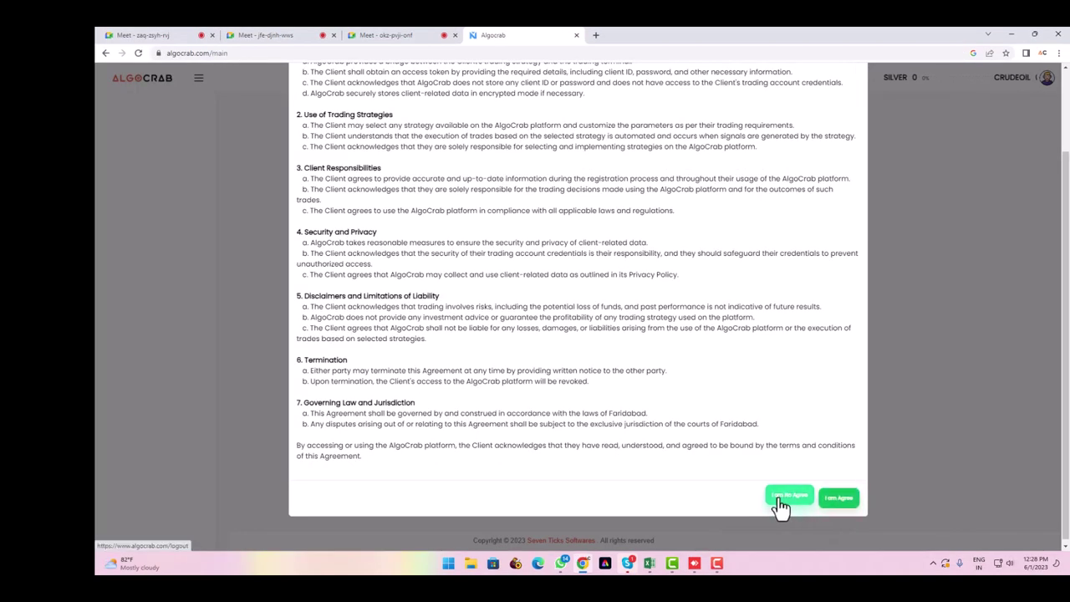
{"action": "left_click", "coordinate": [836, 500]}
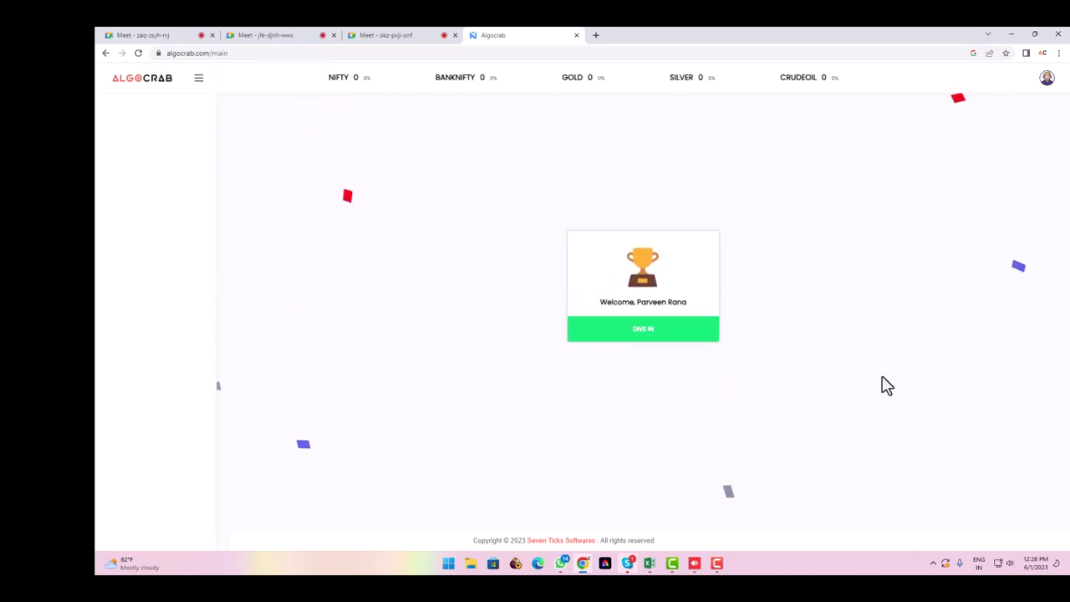
Dive into the dashboard and go to the Authentication page.
{"action": "left_click", "coordinate": [611, 334]}
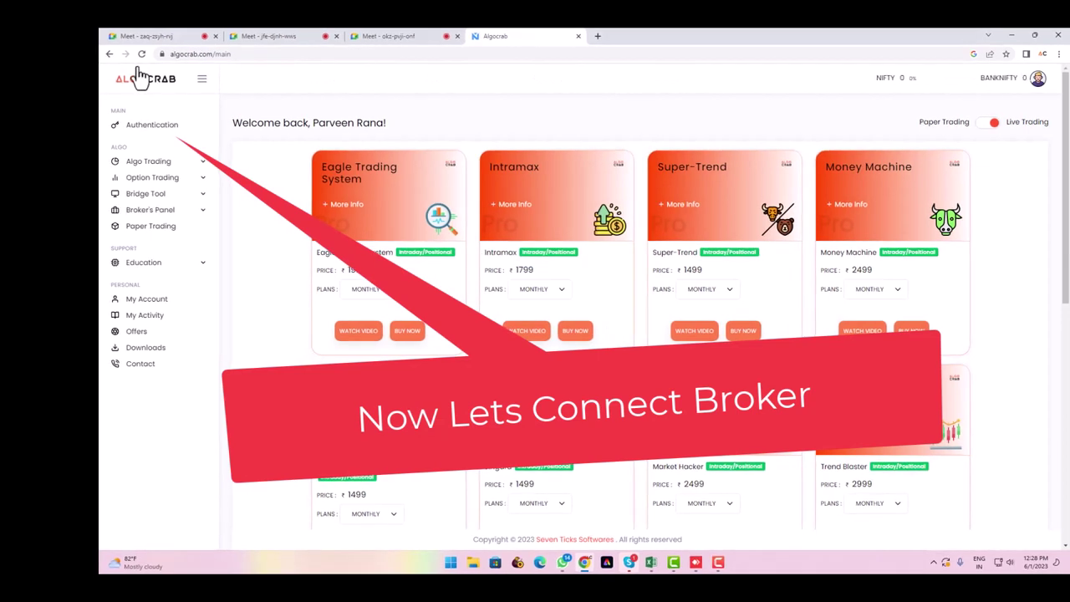
{"action": "left_click", "coordinate": [152, 125]}
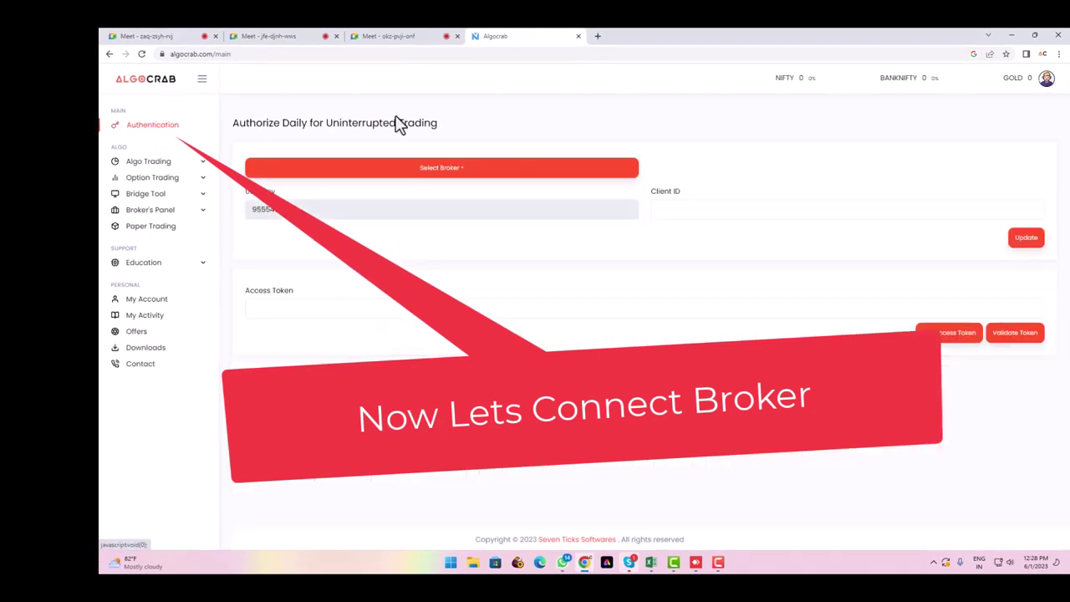
Select ALICE BLUE as the broker, save the client ID, and request a new access token.
{"action": "left_click", "coordinate": [456, 177]}
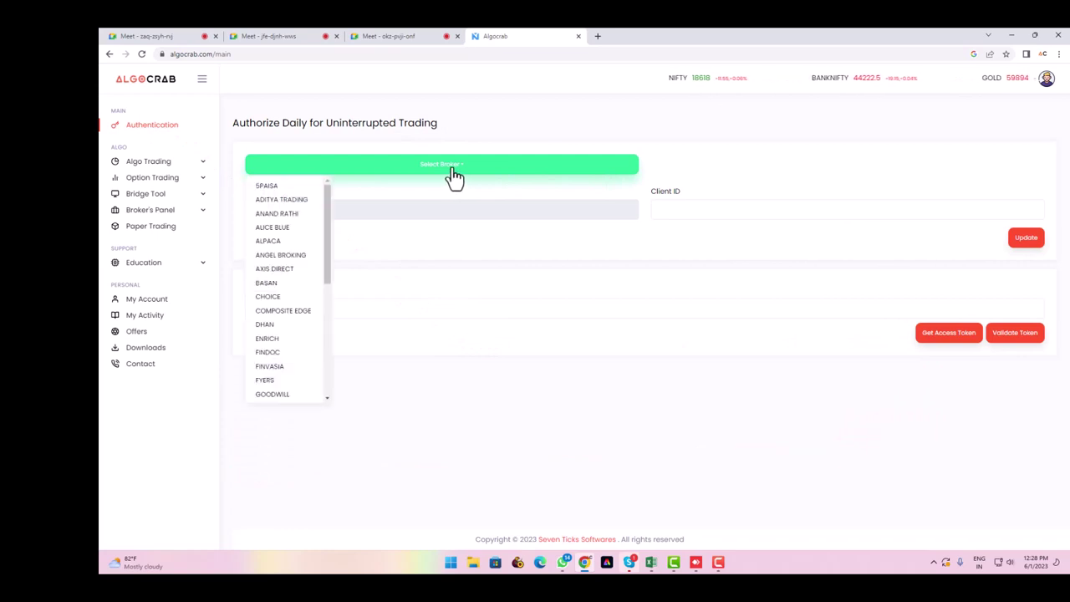
{"action": "left_click", "coordinate": [274, 227]}
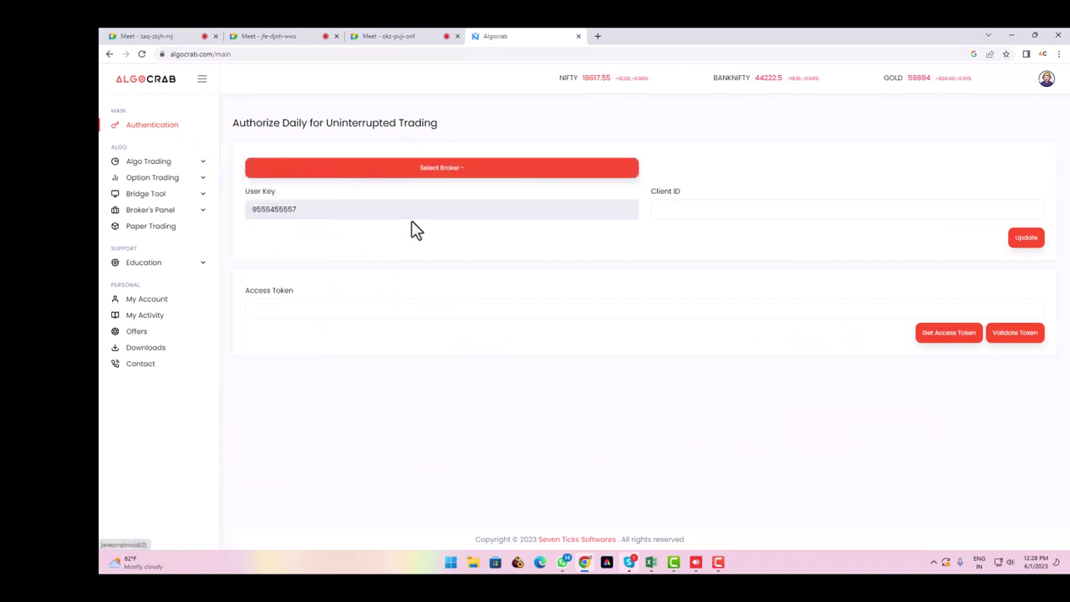
{"action": "left_click", "coordinate": [752, 210]}
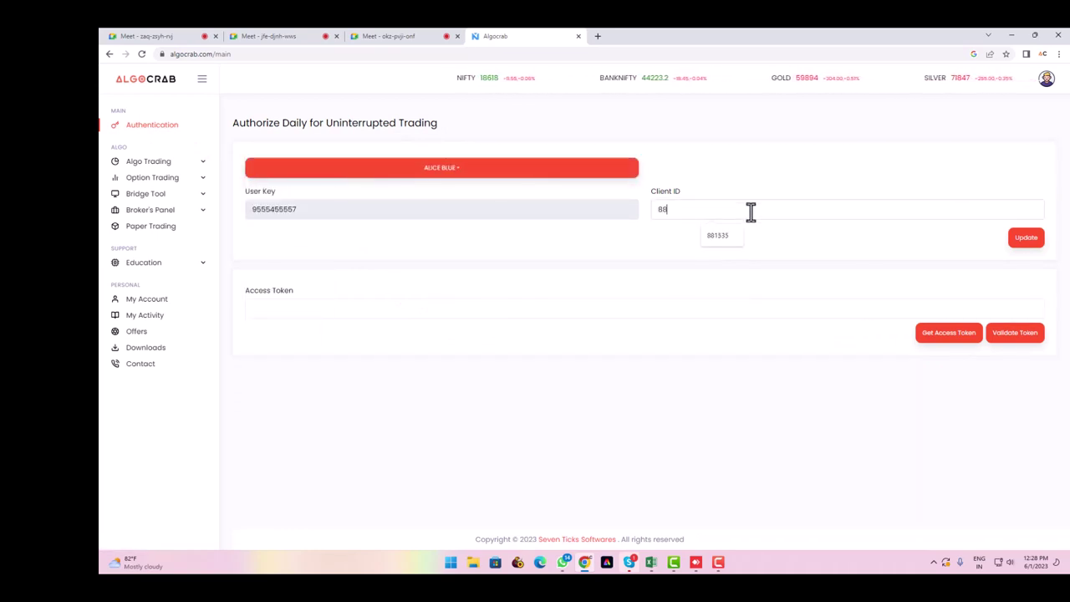
{"action": "left_click", "coordinate": [1012, 238]}
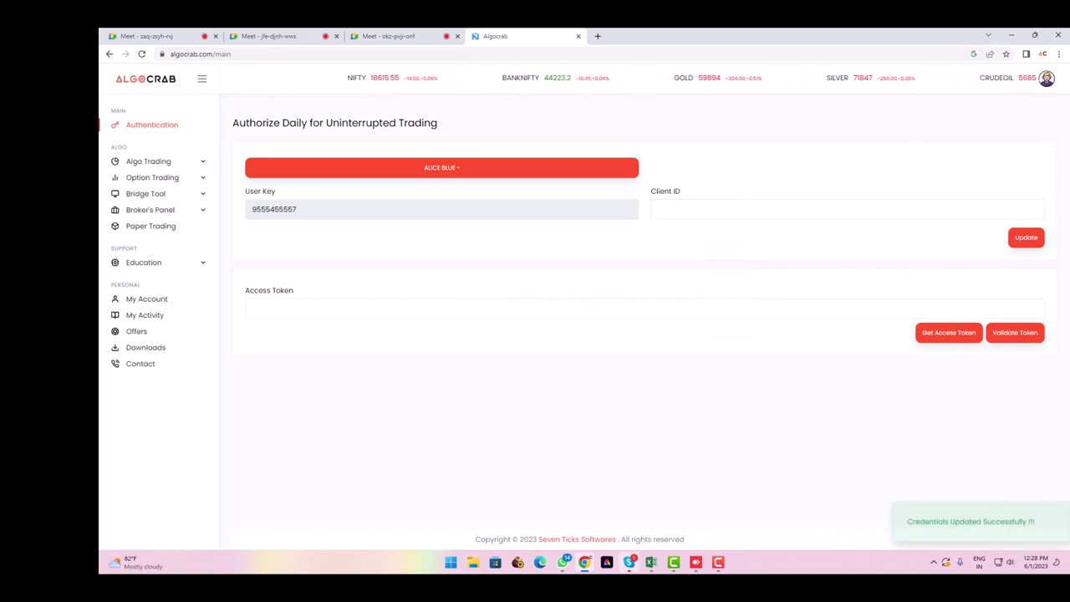
{"action": "left_click", "coordinate": [945, 335]}
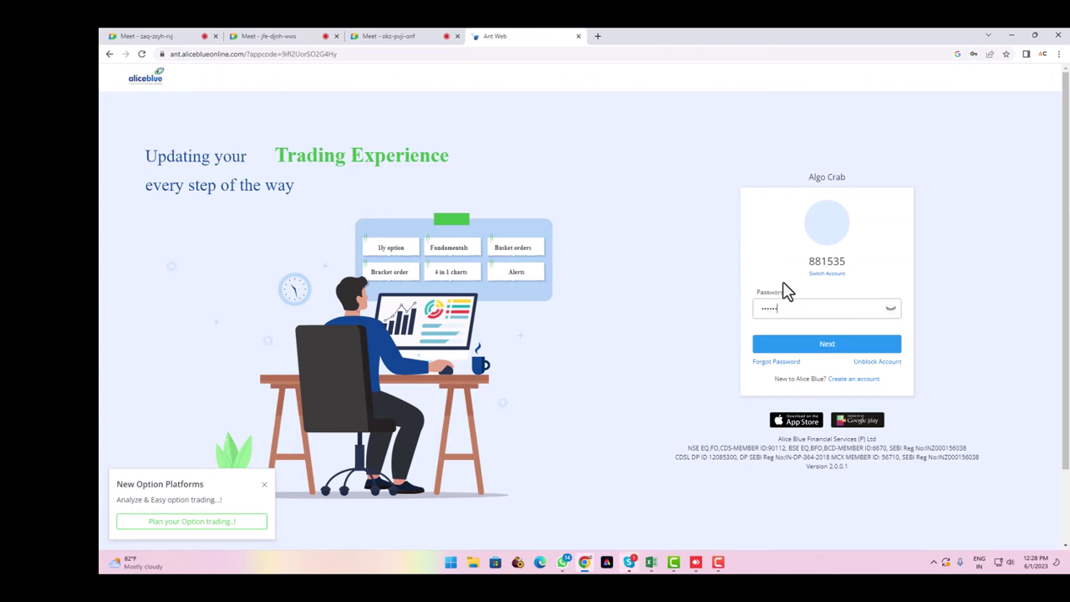
Log in to Alice Blue ANT Web with the password and authenticator TOTP.
{"action": "key", "text": "Return"}
{"action": "key", "text": "Return"}
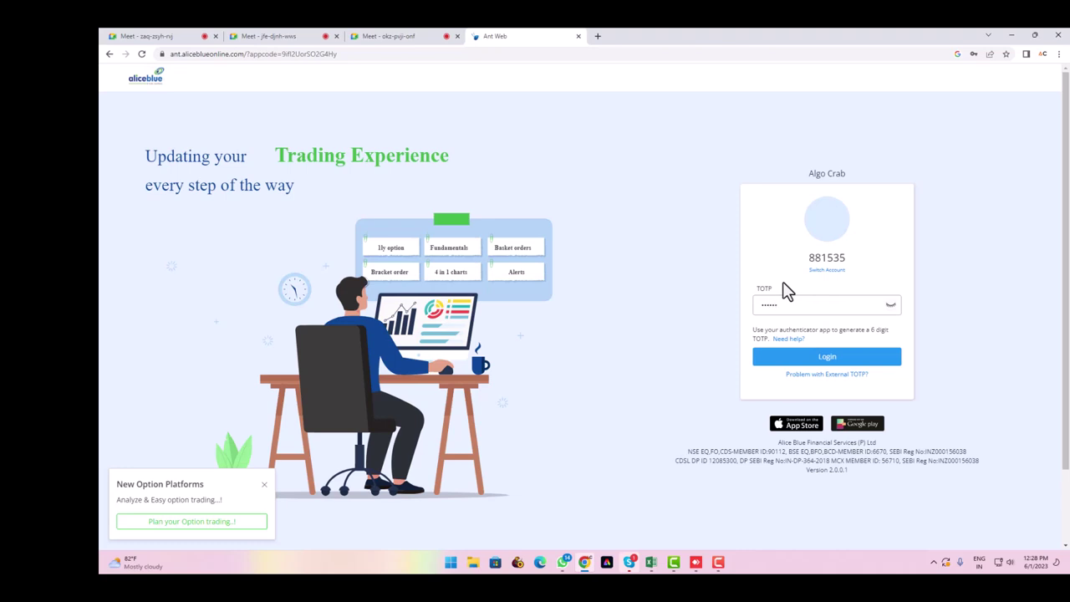
{"action": "left_click", "coordinate": [805, 361]}
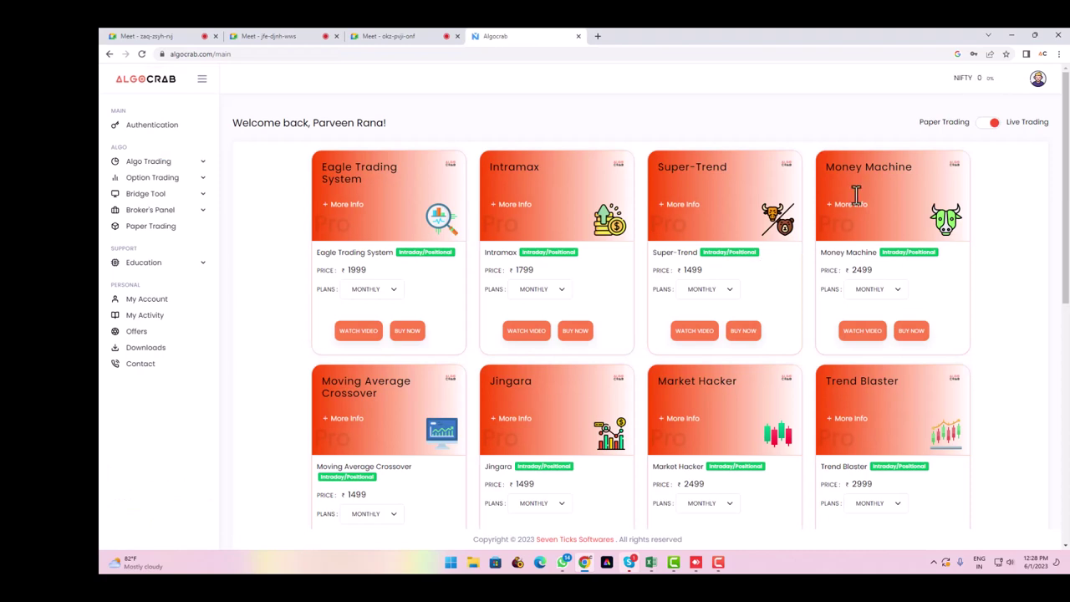
Validate the freshly fetched Alice Blue access token on the Authentication page.
{"action": "left_click", "coordinate": [156, 130]}
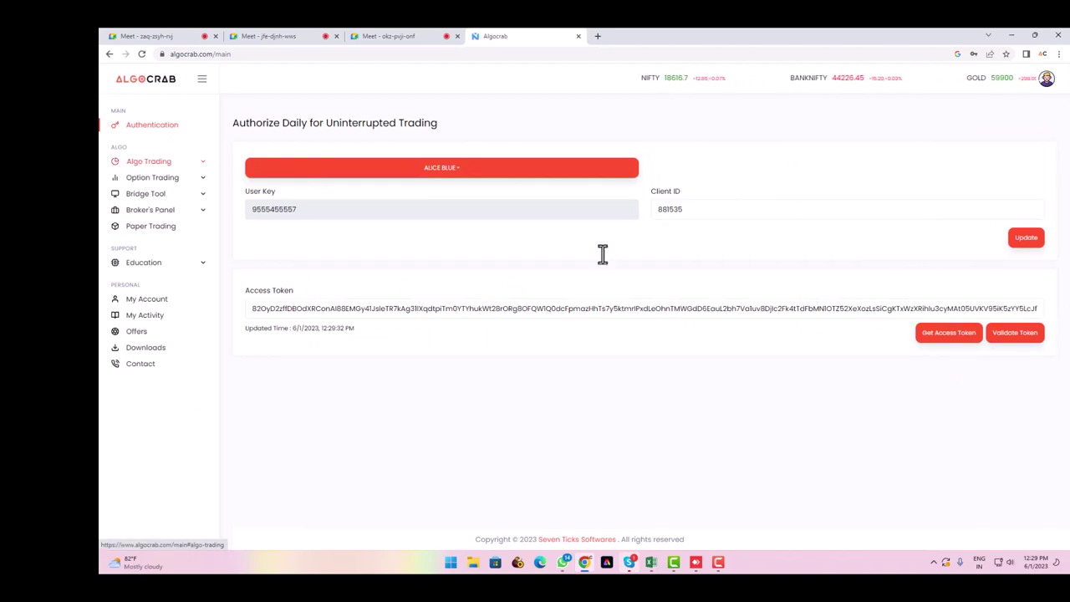
{"action": "left_click", "coordinate": [1012, 332]}
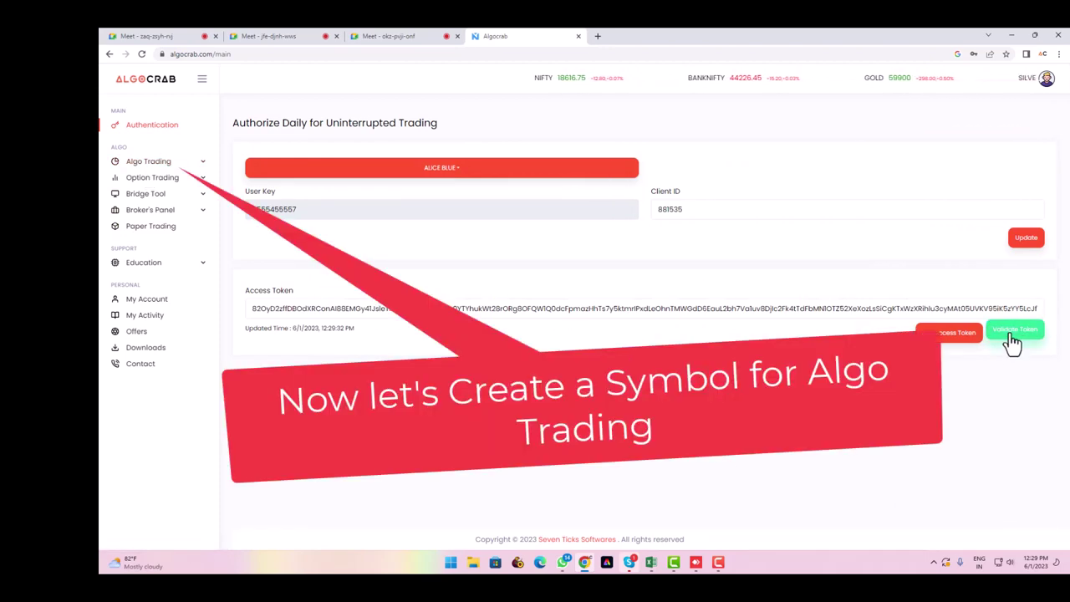
{"action": "left_click", "coordinate": [147, 167]}
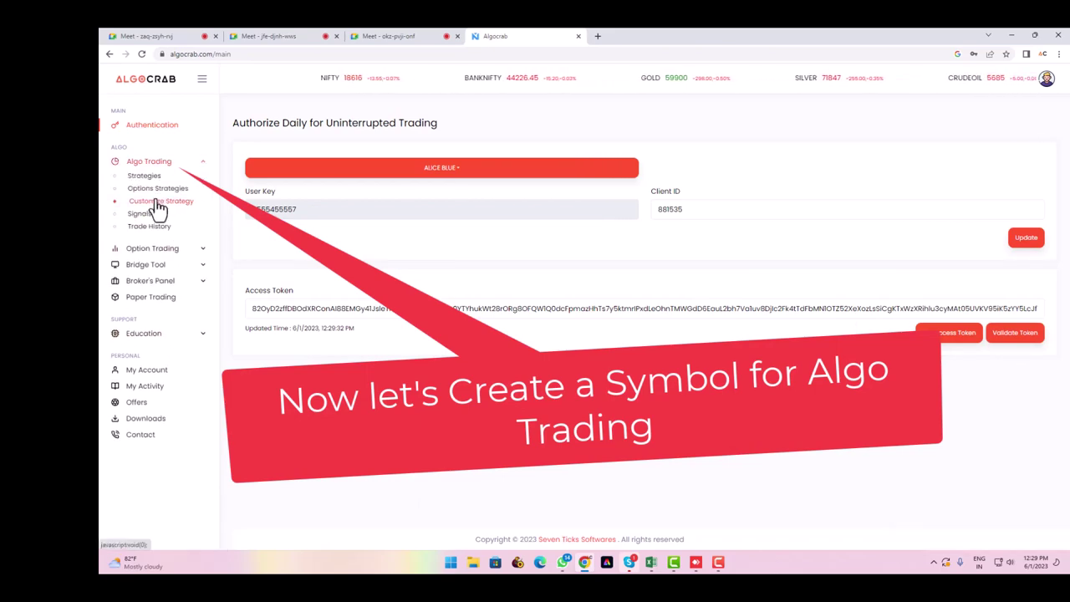
Start a new symbol under Customize Strategy with INTRAMAX as its strategy.
{"action": "left_click", "coordinate": [162, 204]}
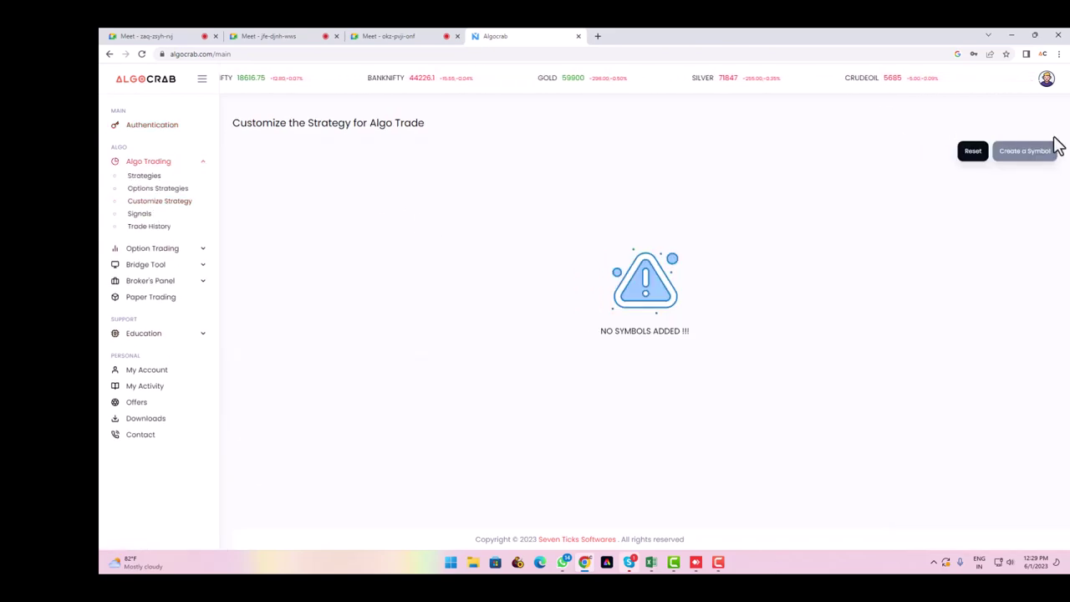
{"action": "left_click", "coordinate": [1024, 154]}
{"action": "left_click", "coordinate": [543, 134]}
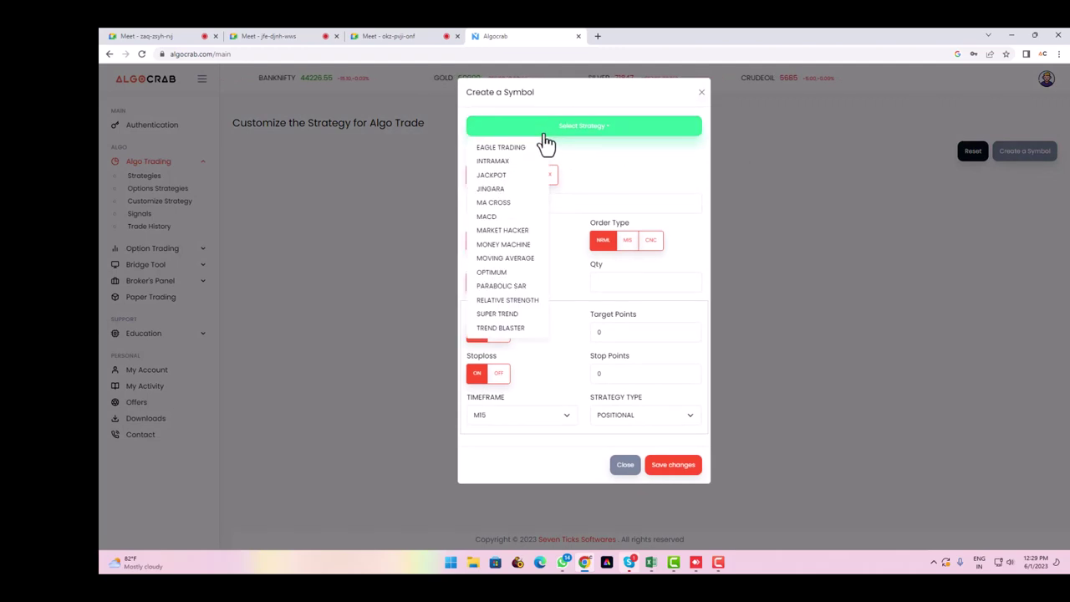
{"action": "left_click", "coordinate": [493, 162]}
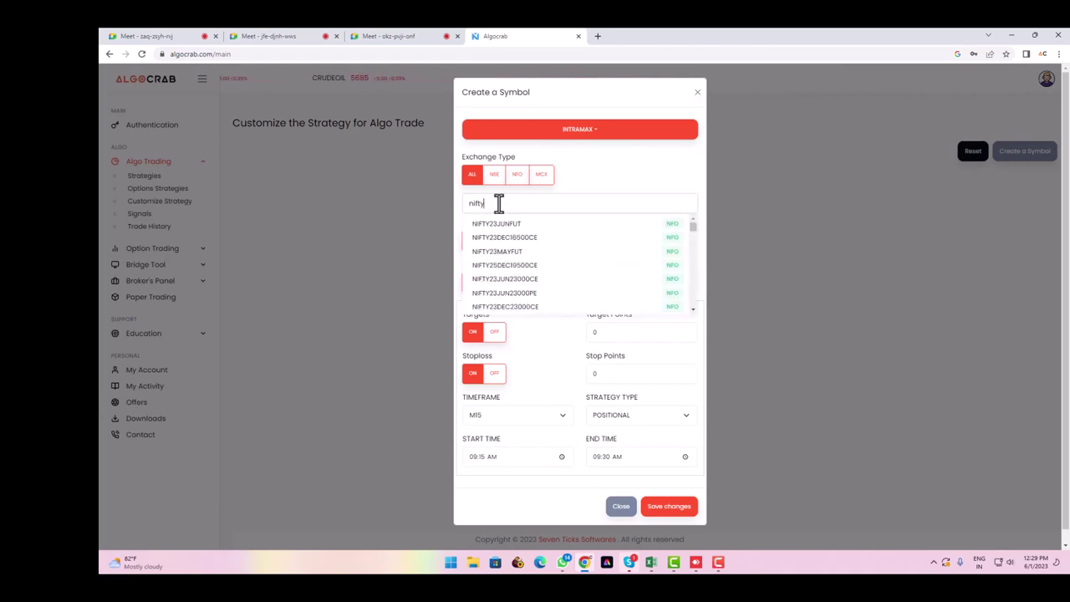
Pick NIFTY23JUNFUT as MIS with quantity 50 and 40 target and stop points.
{"action": "left_click", "coordinate": [508, 224]}
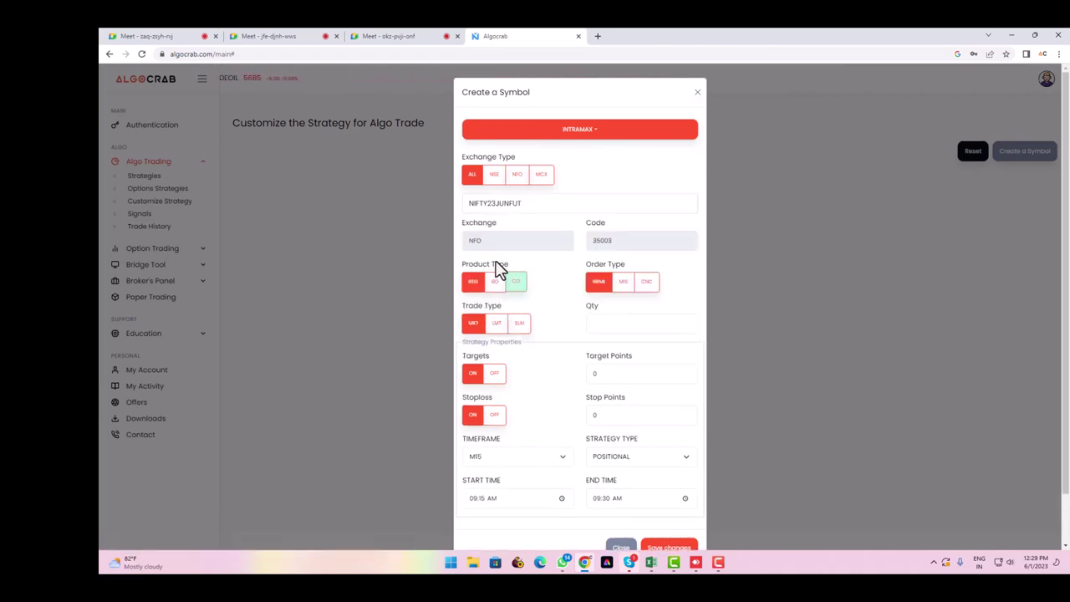
{"action": "left_click", "coordinate": [623, 282]}
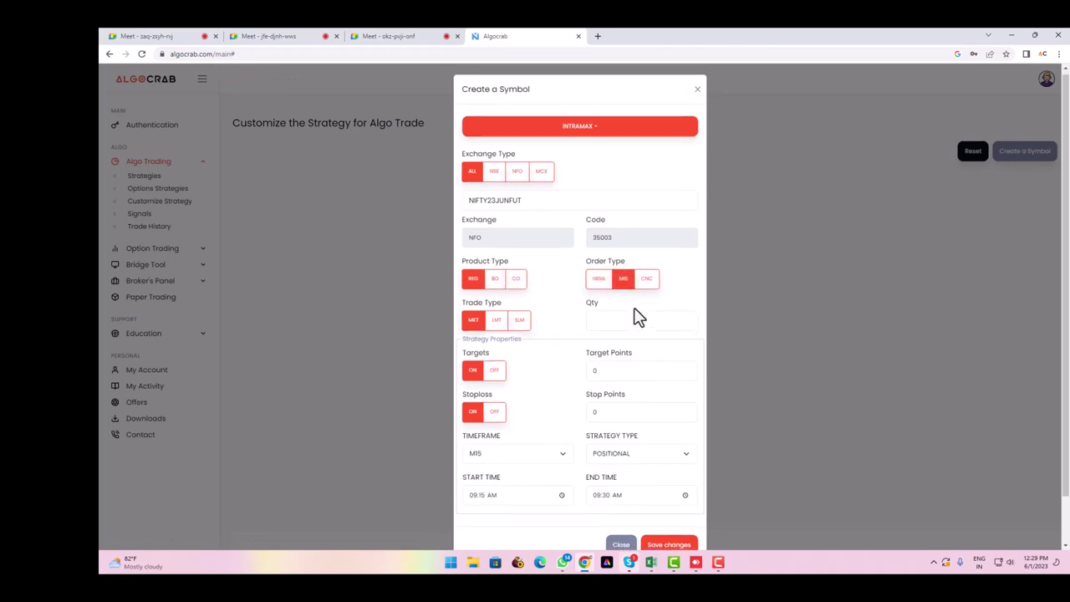
{"action": "scroll", "coordinate": [615, 294], "scroll_direction": "down", "scroll_amount": 1}
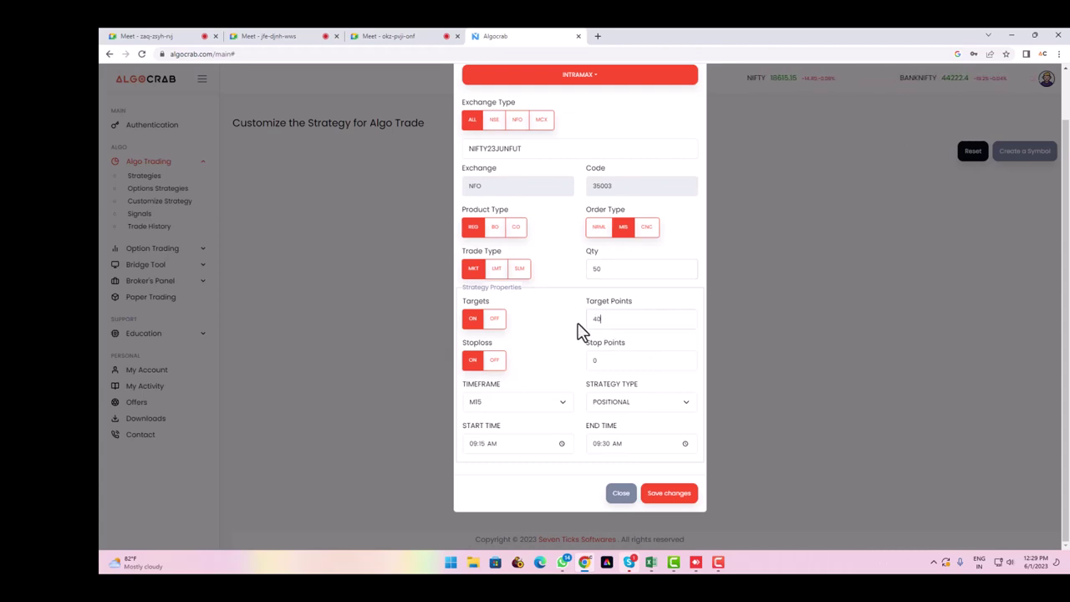
{"action": "key", "text": "Tab"}
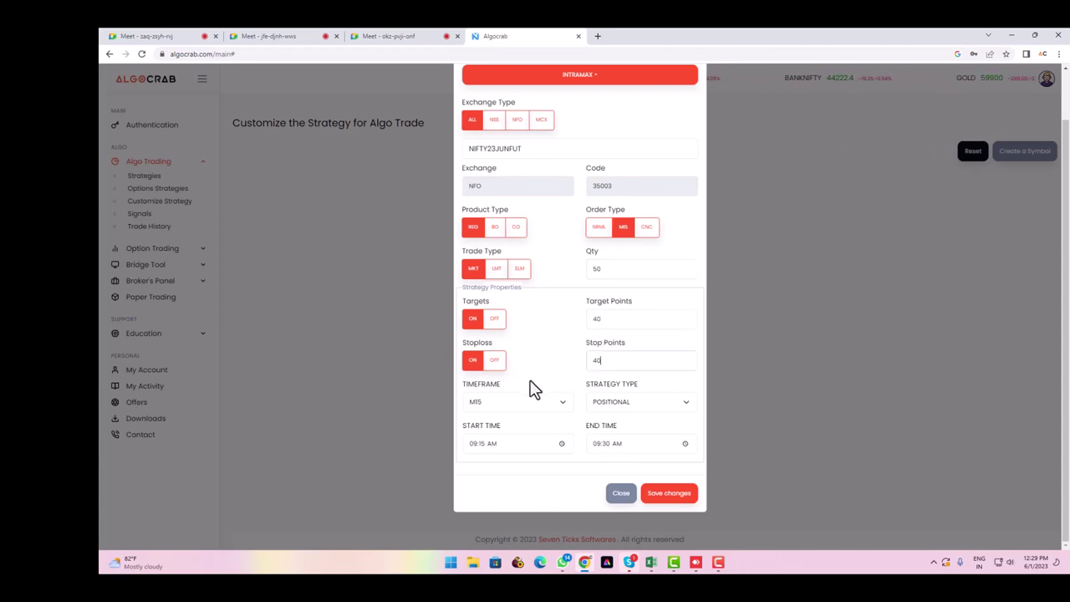
Set the strategy type to INTRADAY and the timeframe to M3.
{"action": "left_click", "coordinate": [643, 409]}
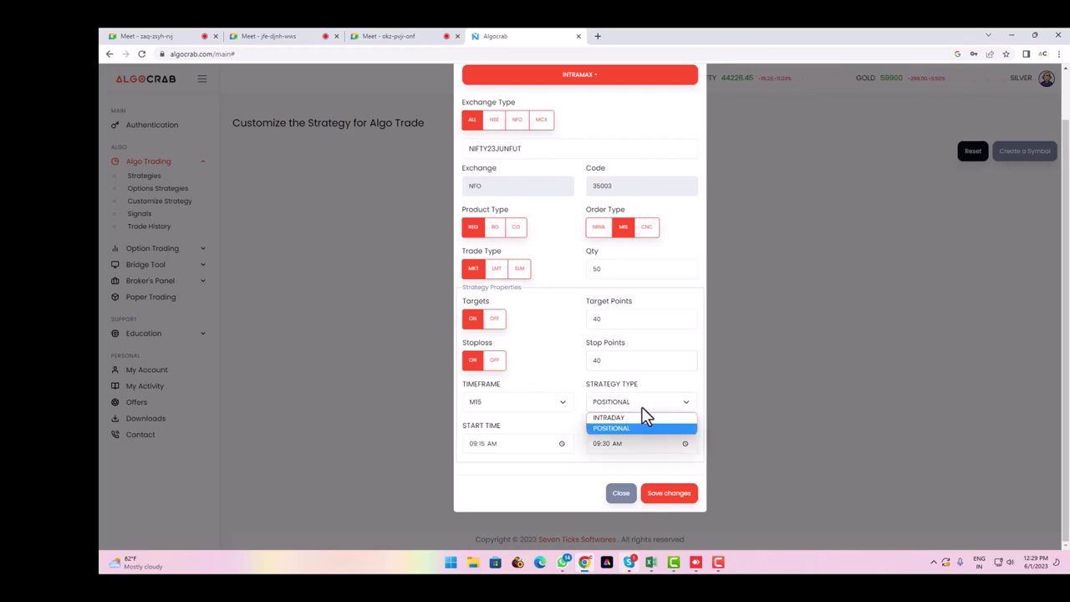
{"action": "left_click", "coordinate": [606, 429]}
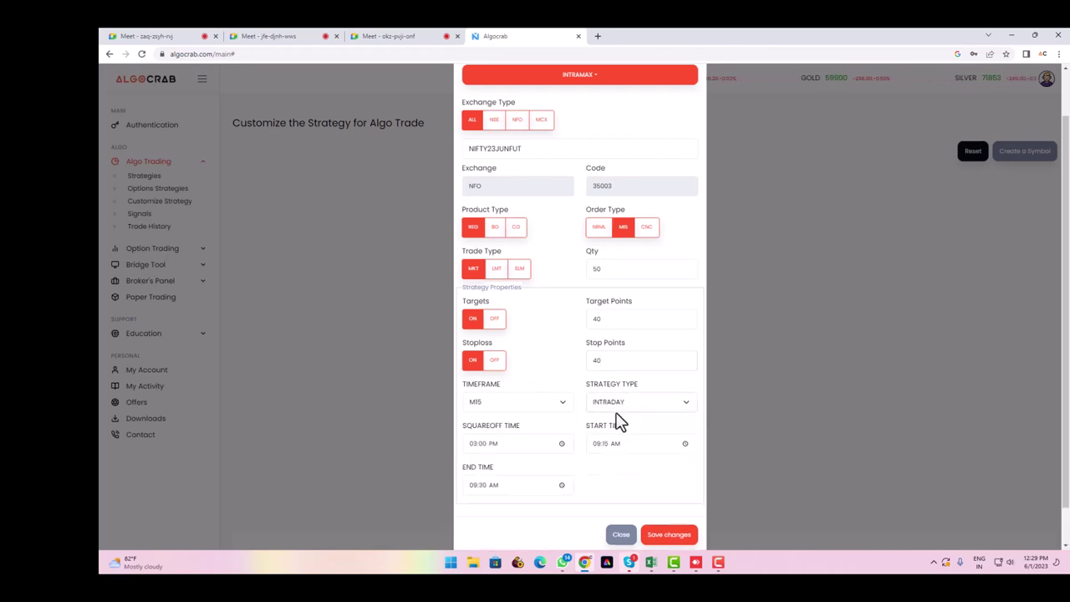
{"action": "left_click", "coordinate": [521, 403]}
{"action": "left_click", "coordinate": [481, 439]}
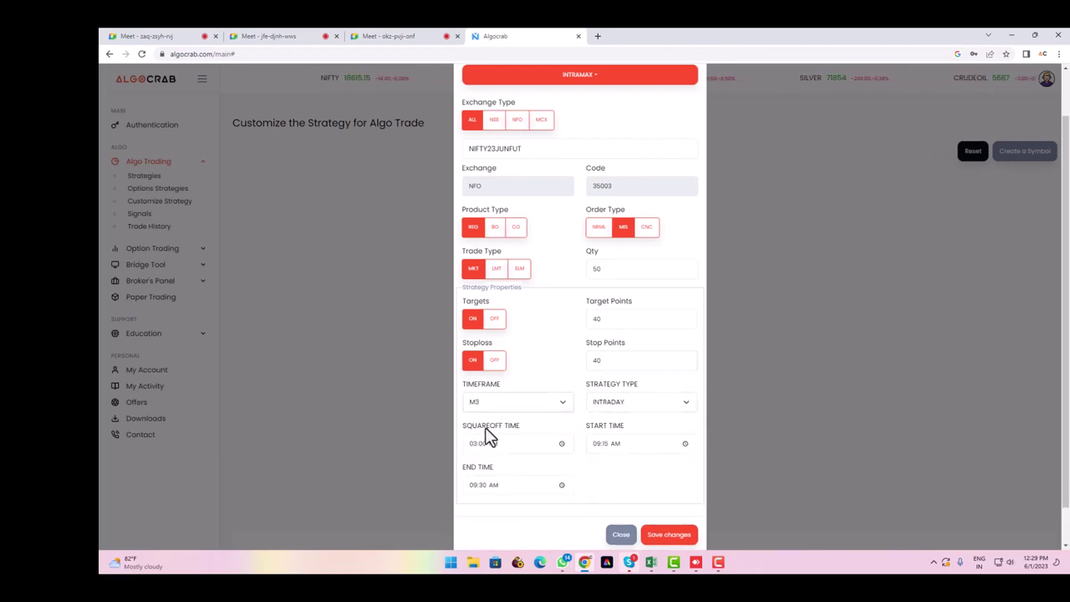
{"action": "scroll", "coordinate": [552, 410], "scroll_direction": "down", "scroll_amount": 1}
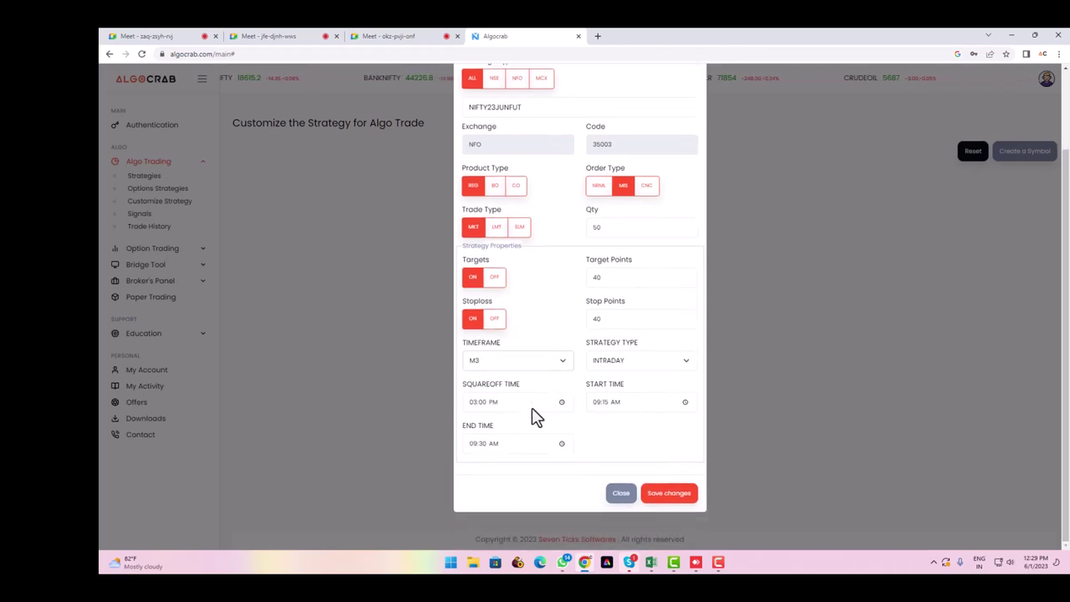
Save the NIFTY23JUNFUT Intramax symbol and expand its Indicator Parameters.
{"action": "left_click", "coordinate": [688, 495]}
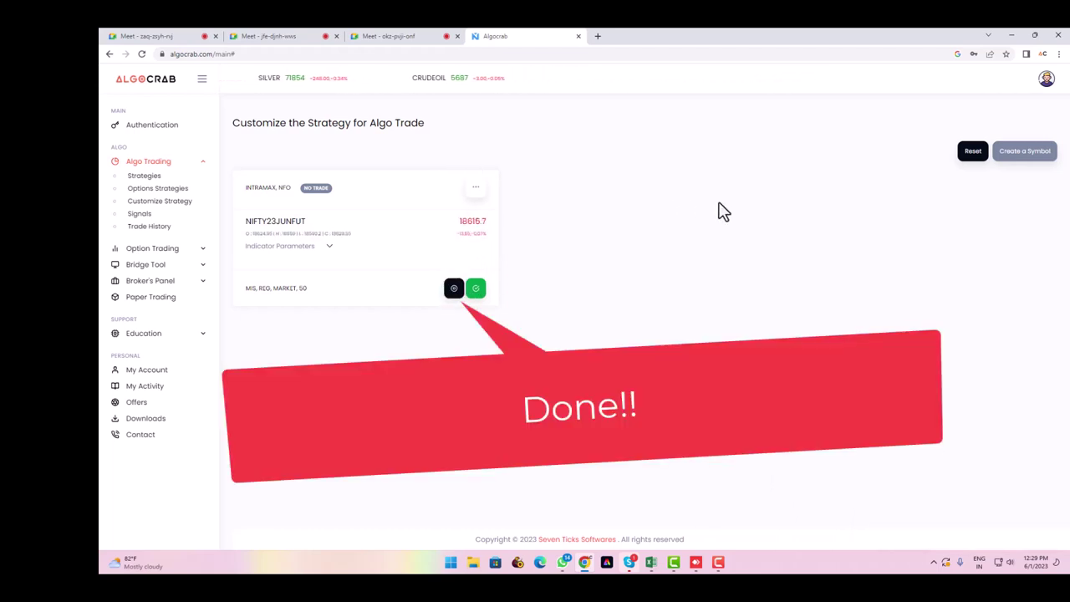
{"action": "left_click", "coordinate": [330, 250]}
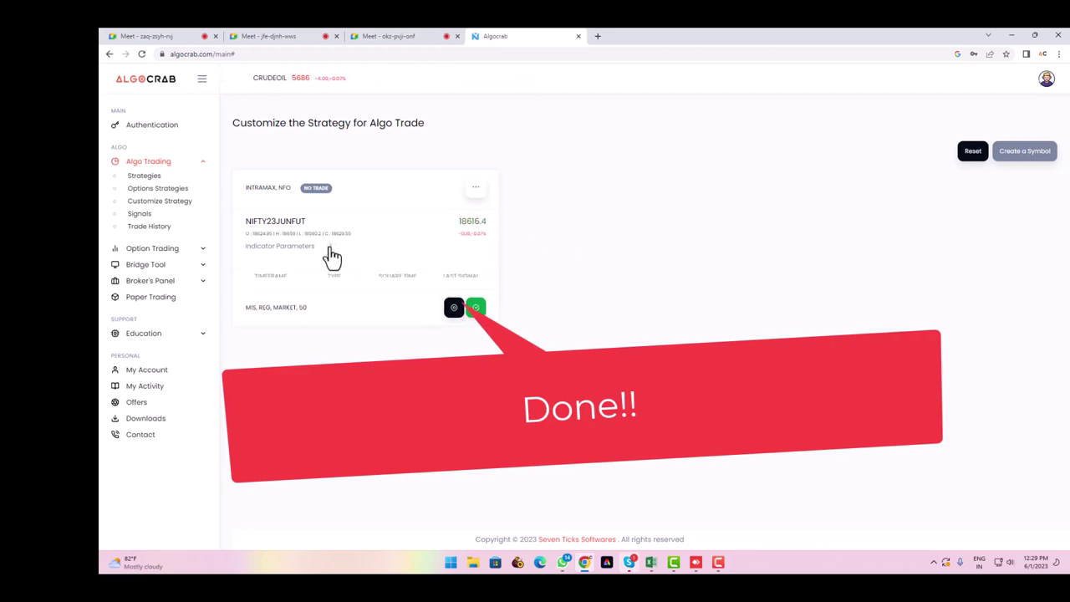